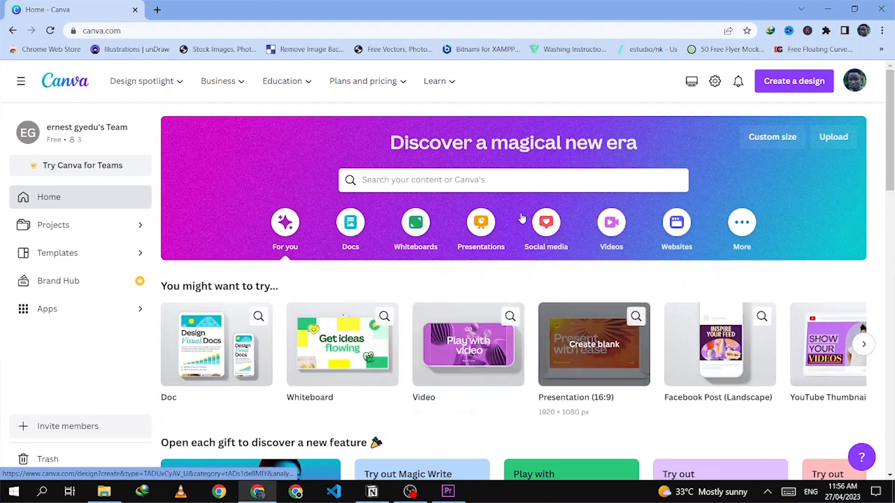
# Step: Create a blank video design and set its page background to Grass green #7ed957
pyautogui.moveTo(892, 111)
pyautogui.mouseDown()
pyautogui.moveTo(894, 122)
pyautogui.moveTo(894, 111)
pyautogui.mouseUp()
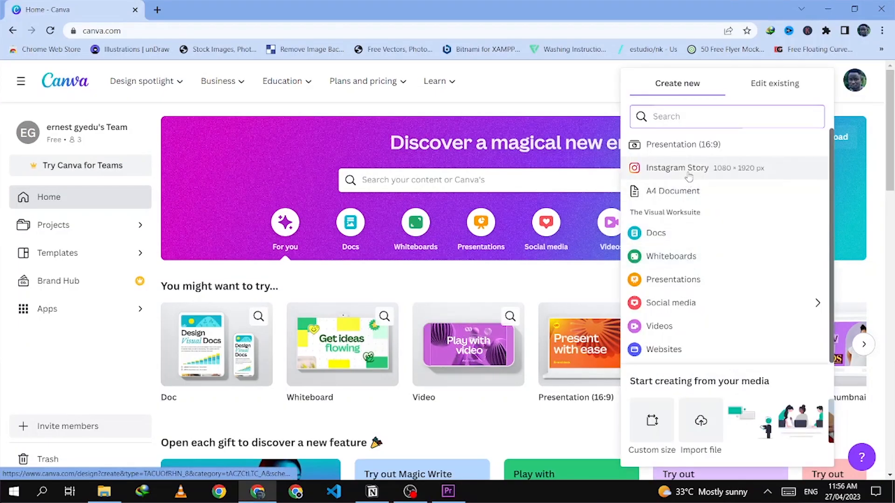
pyautogui.write('y')
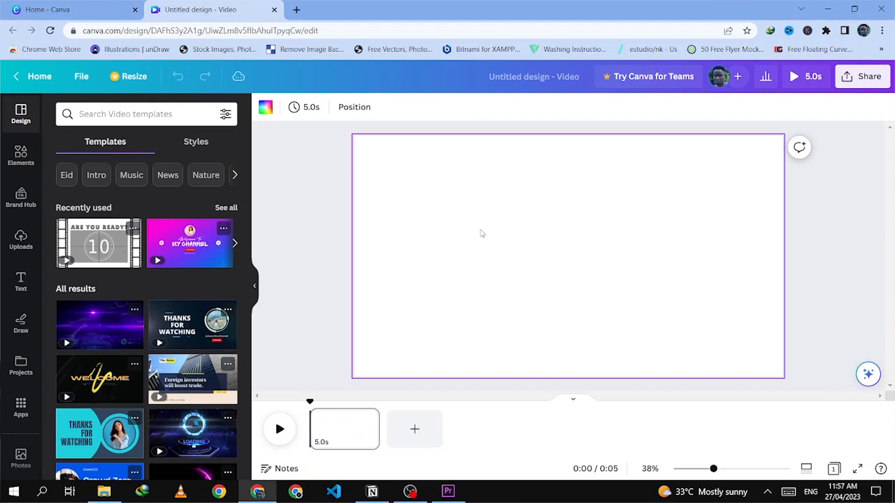
pyautogui.click(265, 106)
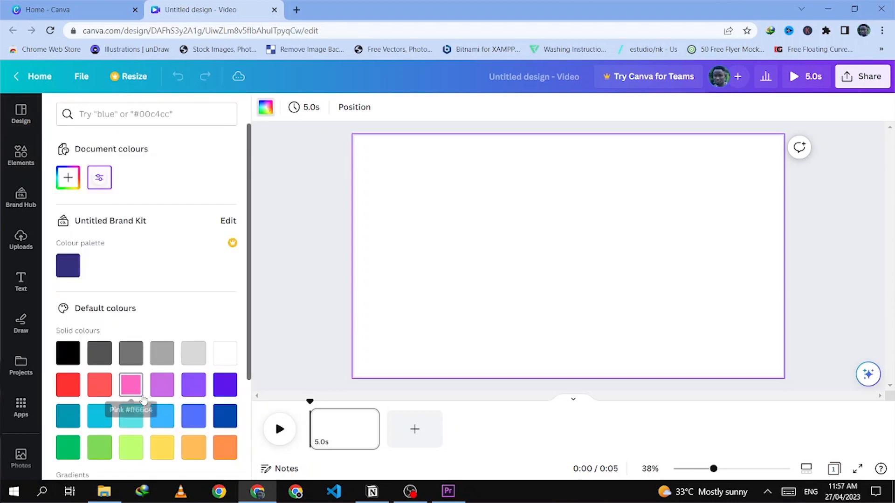
pyautogui.scroll(-3, 130, 396)
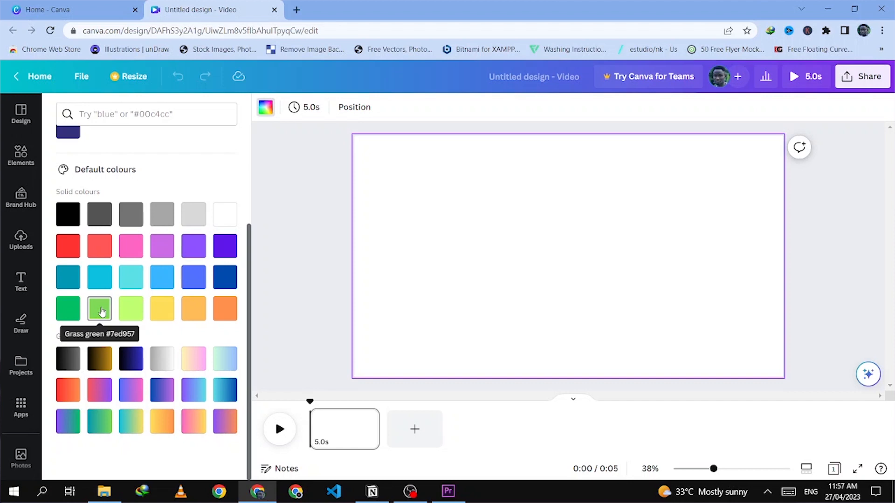
pyautogui.click(102, 311)
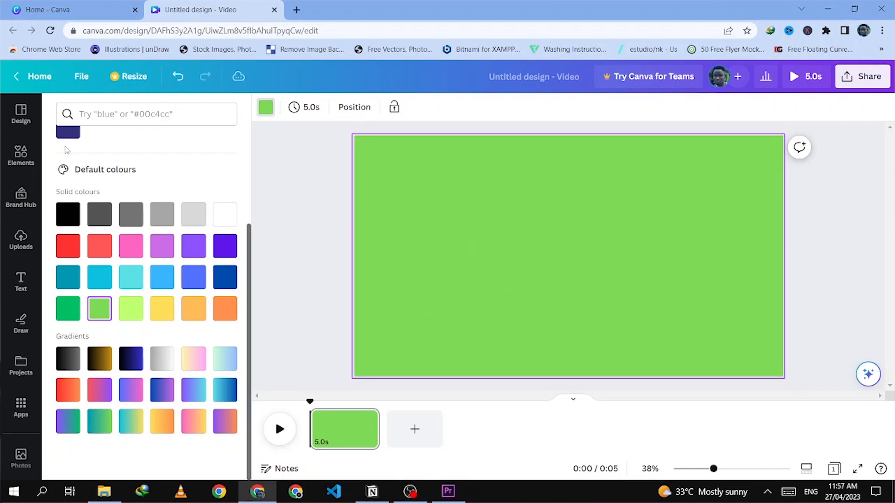
# Step: Search the elements library for "facebook logo" and list all matching graphics
pyautogui.click(21, 156)
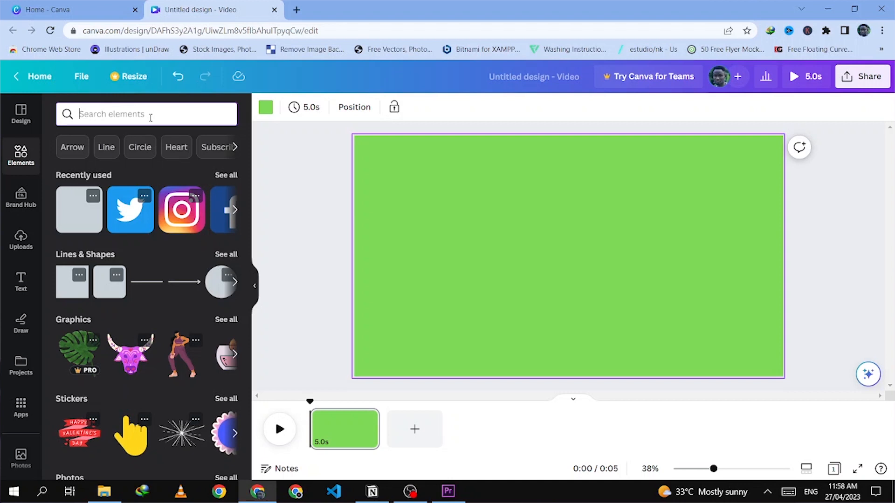
pyautogui.click(150, 117)
pyautogui.write('facebook')
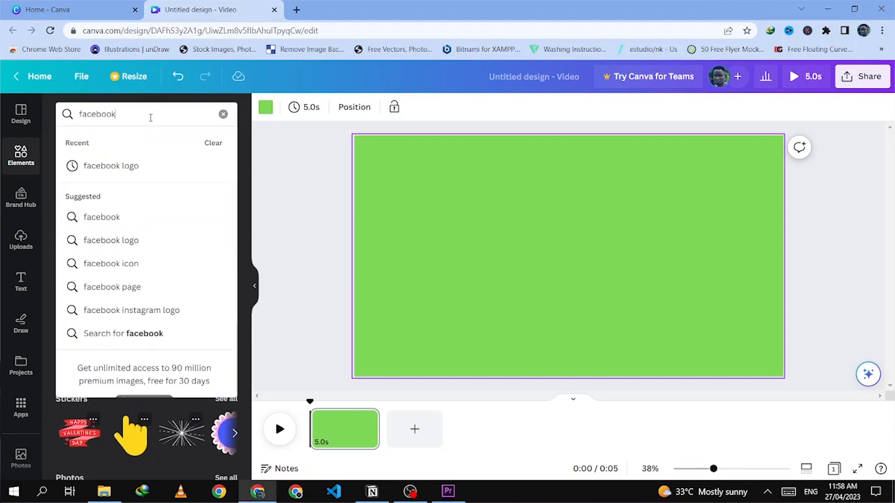
pyautogui.click(147, 166)
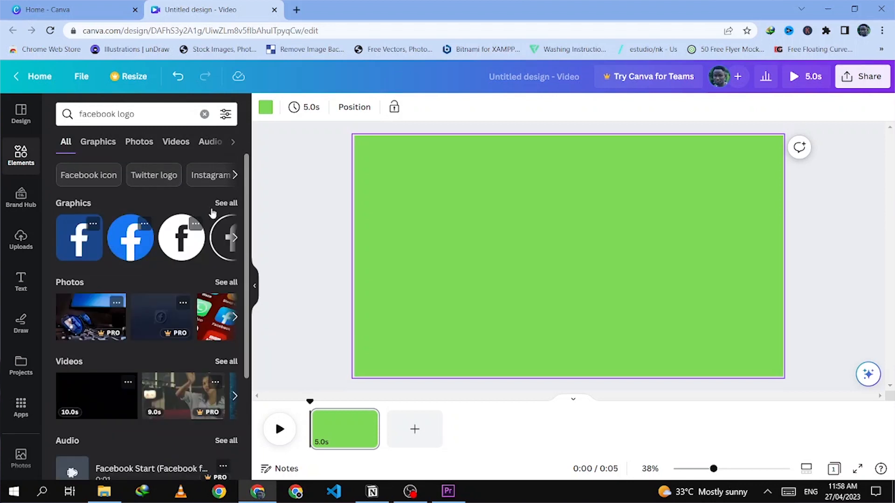
pyautogui.click(226, 203)
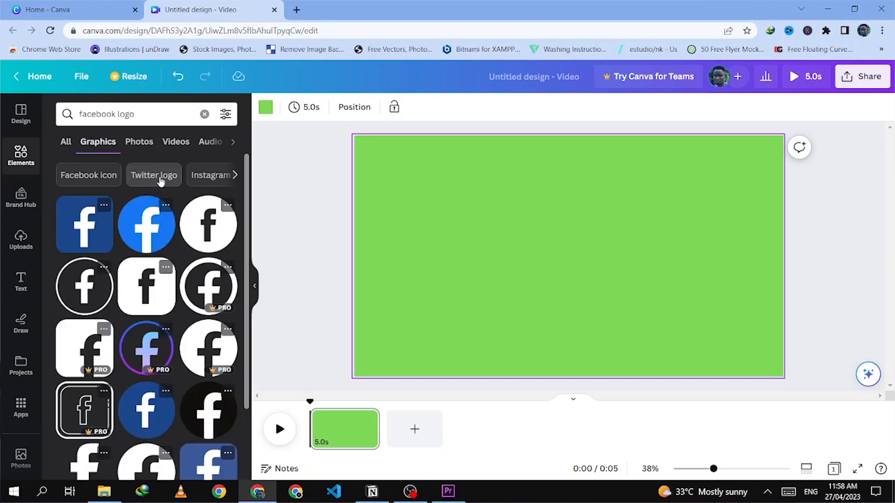
# Step: Add the square Twitter logo to the green page and shrink it into the page's lower-left corner
pyautogui.click(160, 180)
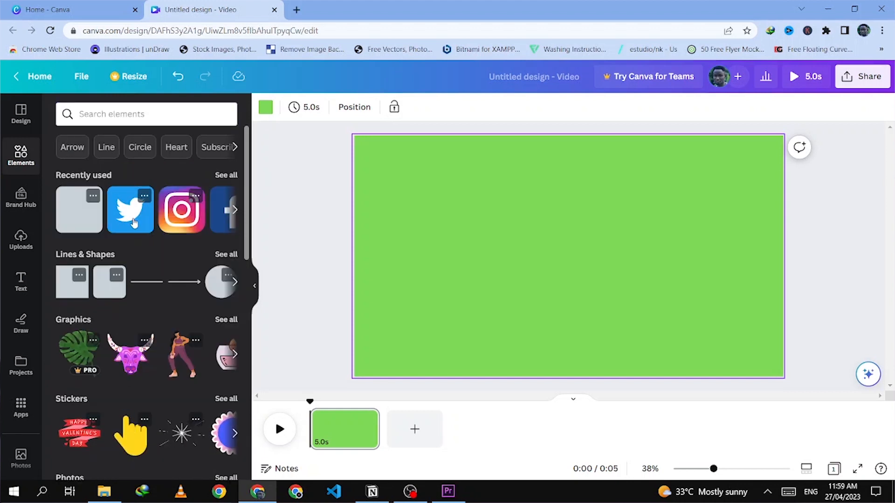
pyautogui.moveTo(616, 304); pyautogui.dragTo(374, 365)
# Step: Duplicate the green page with the Twitter logo and delete the logo from the copy
pyautogui.click(339, 431)
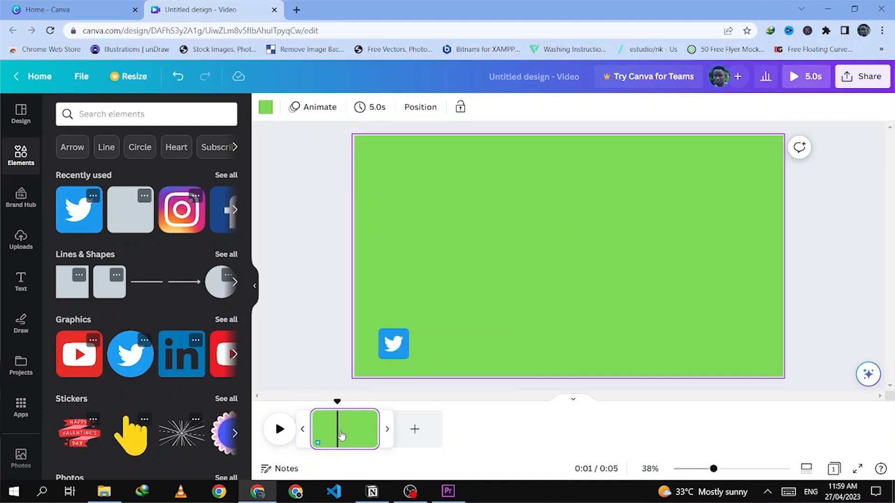
pyautogui.rightClick(343, 434)
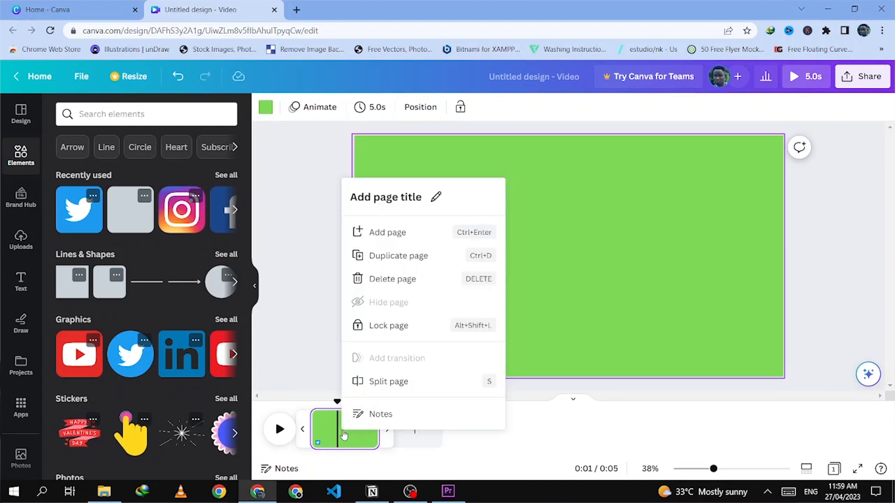
pyautogui.click(411, 257)
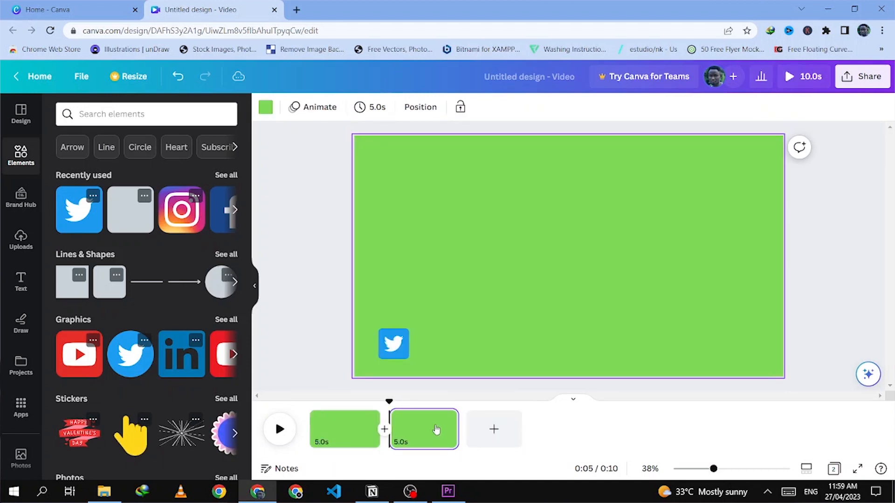
pyautogui.click(398, 343)
pyautogui.press('Delete')
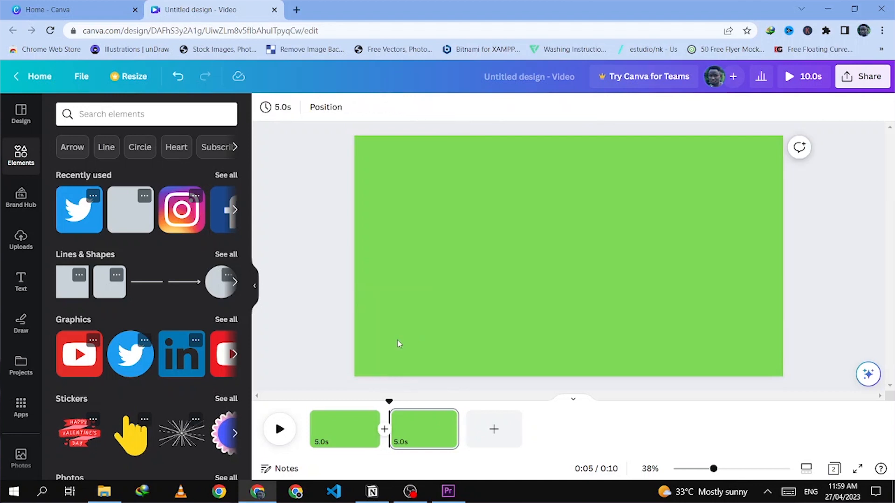
# Step: Add the Instagram logo to the second page, small and in the same lower-left position as the first page's Twitter logo
pyautogui.click(185, 215)
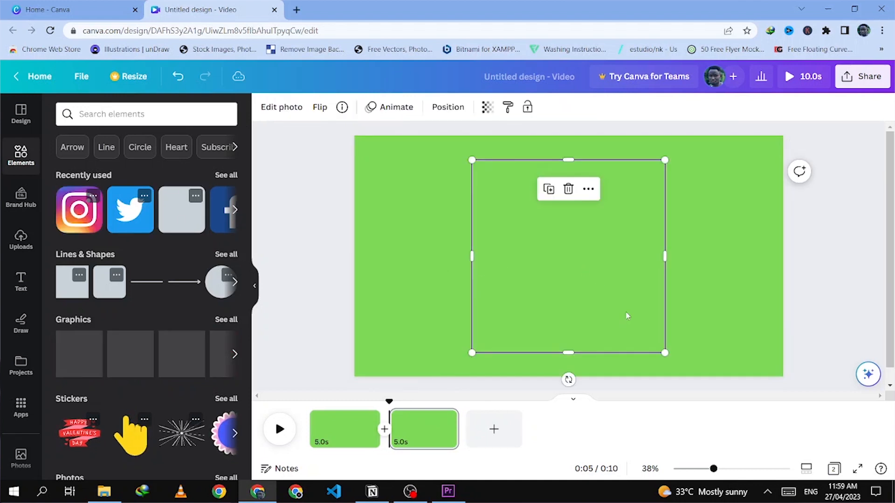
pyautogui.moveTo(665, 352); pyautogui.dragTo(407, 350)
pyautogui.click(338, 429)
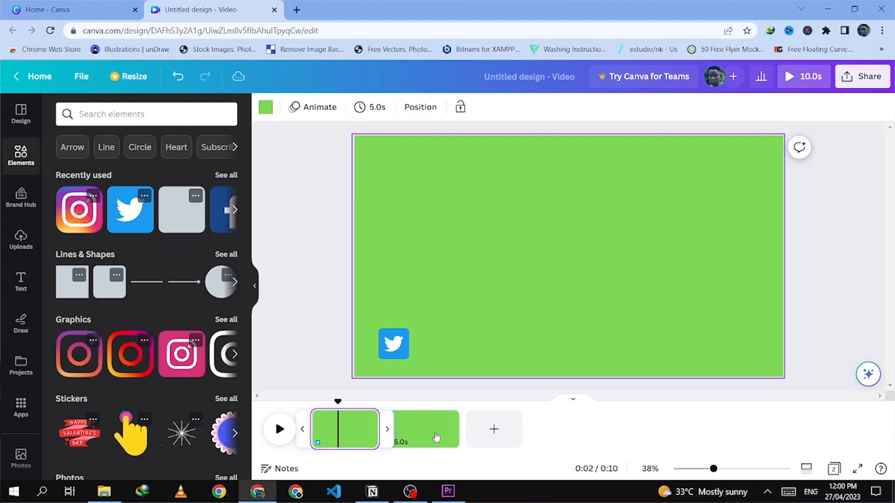
pyautogui.click(437, 434)
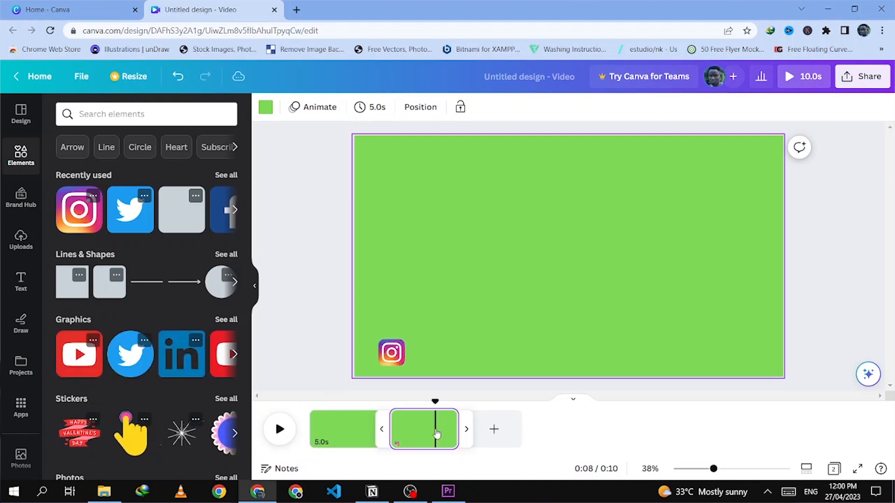
# Step: Add a third green page and place a small Facebook logo in its lower-left corner
pyautogui.click(506, 440)
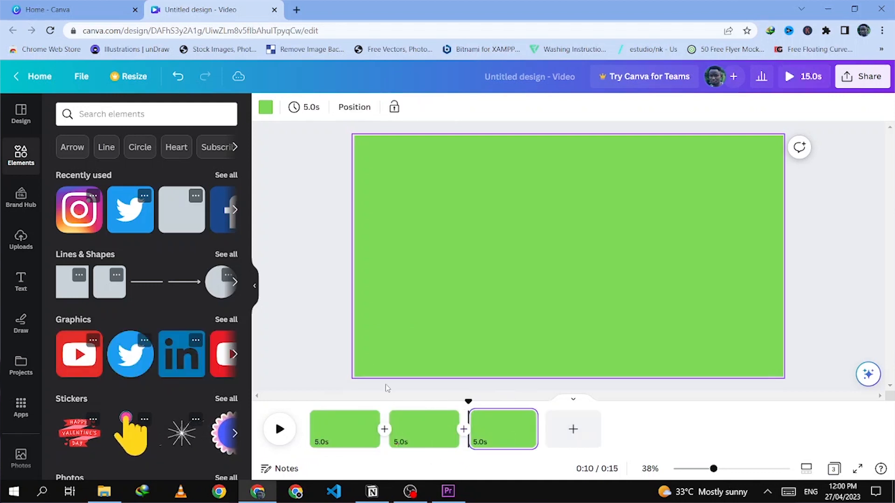
pyautogui.click(222, 219)
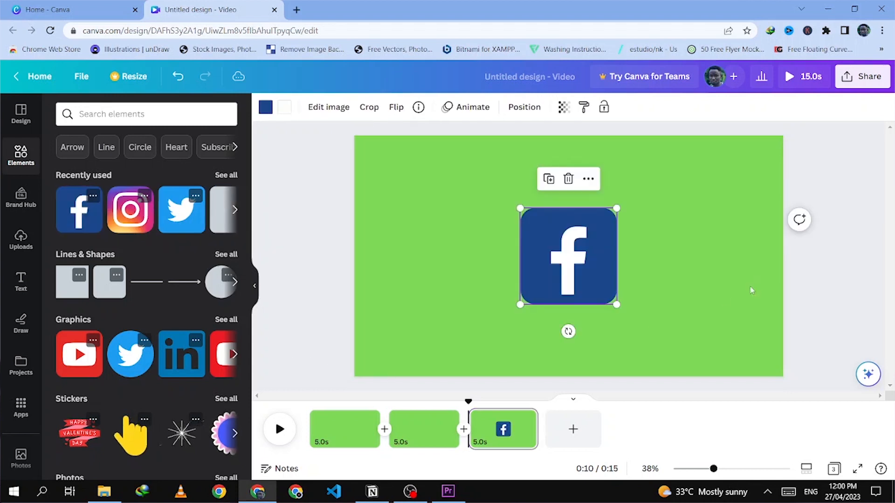
pyautogui.moveTo(617, 304); pyautogui.dragTo(391, 344)
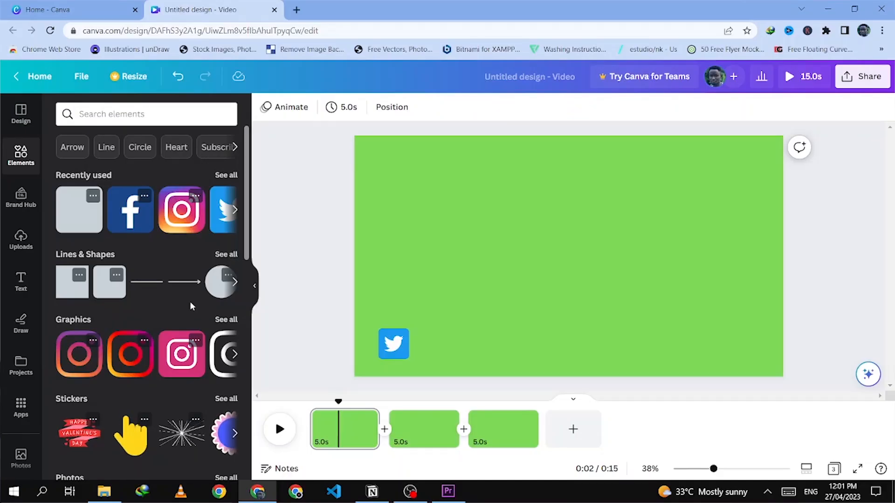
# Step: Add a rounded square to the first page and reshape it into a bar about 554 × 136 px against the Twitter logo's right edge
pyautogui.click(107, 291)
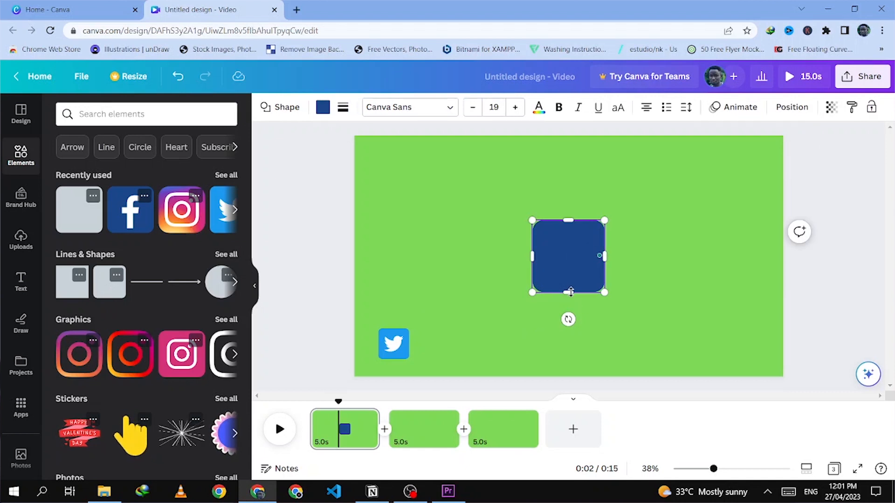
pyautogui.moveTo(569, 292); pyautogui.dragTo(568, 251)
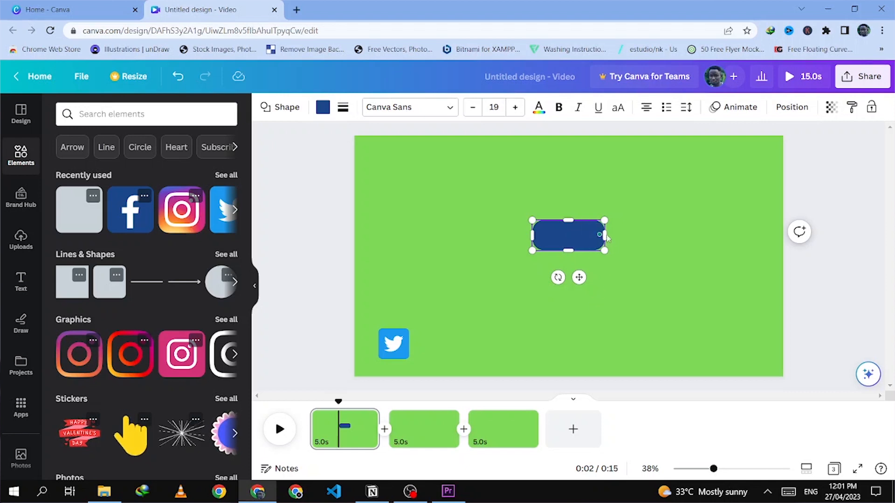
pyautogui.moveTo(605, 235); pyautogui.dragTo(655, 238)
pyautogui.moveTo(591, 243); pyautogui.dragTo(467, 348)
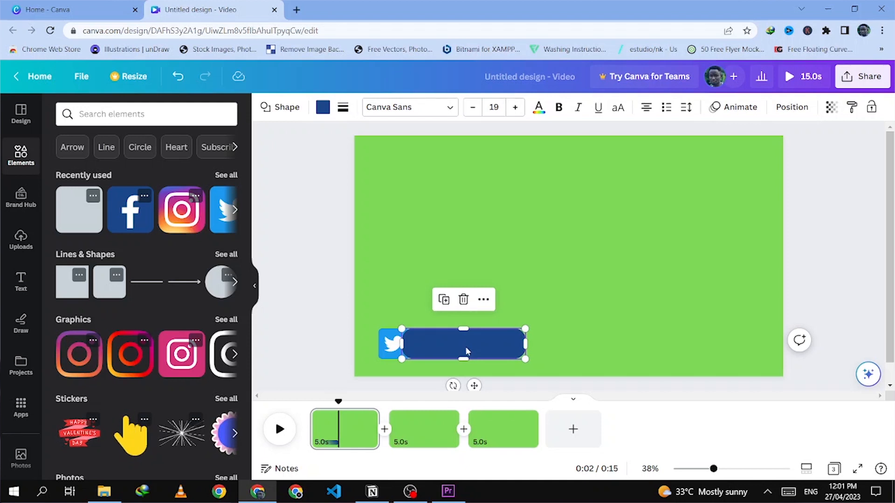
pyautogui.click(388, 350)
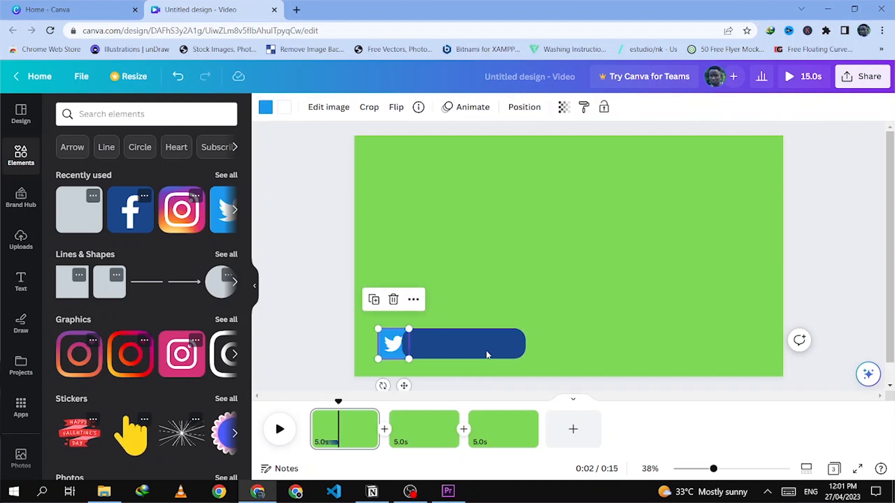
# Step: Change the fill of the rounded bar beside the Twitter logo to white
pyautogui.click(486, 351)
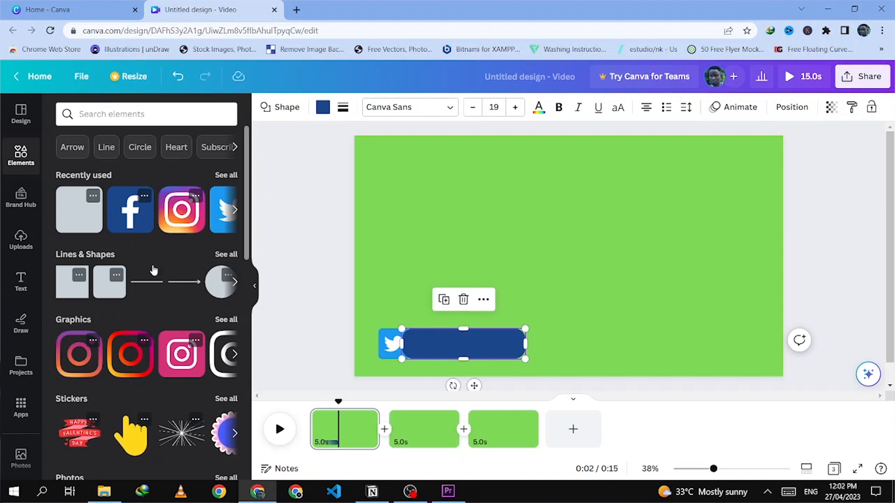
pyautogui.click(322, 106)
pyautogui.scroll(-5, 199, 206)
pyautogui.click(224, 229)
# Step: Move the white bar's layer below the Twitter logo so the logo overlaps the bar's left end
pyautogui.click(394, 357)
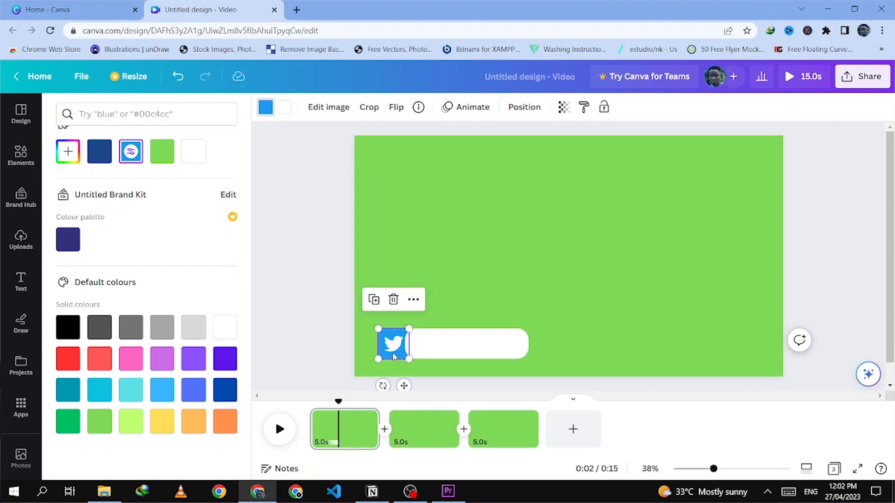
pyautogui.click(444, 350)
pyautogui.click(792, 108)
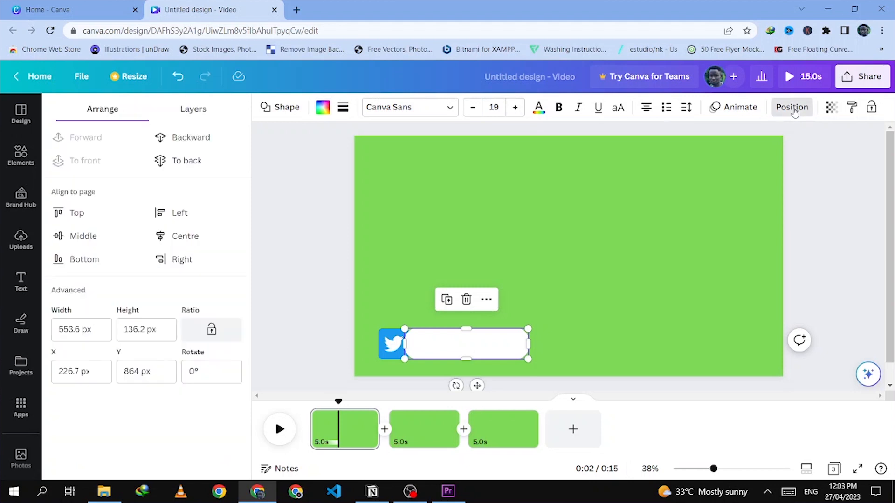
pyautogui.click(200, 116)
pyautogui.moveTo(151, 183); pyautogui.dragTo(149, 237)
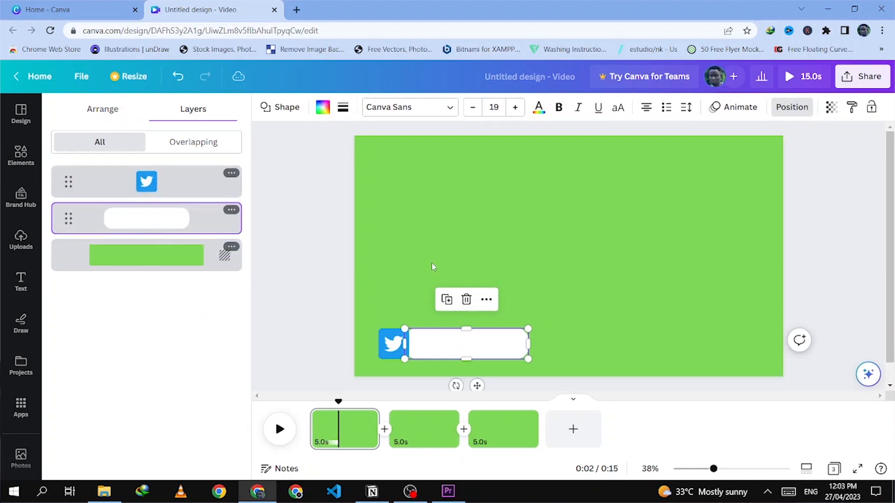
pyautogui.click(499, 260)
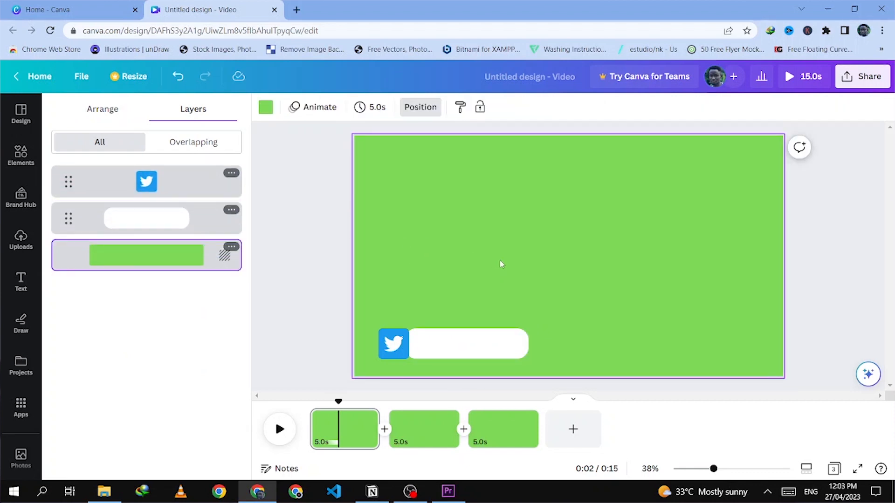
pyautogui.click(425, 442)
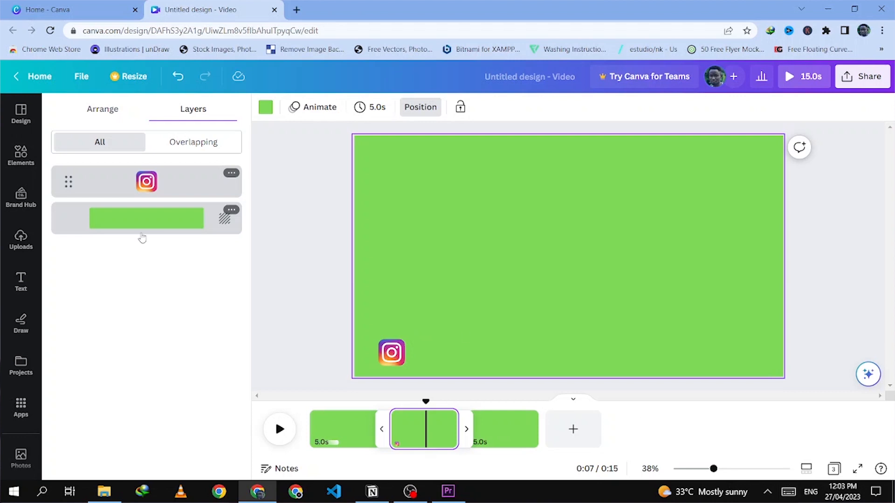
pyautogui.click(28, 164)
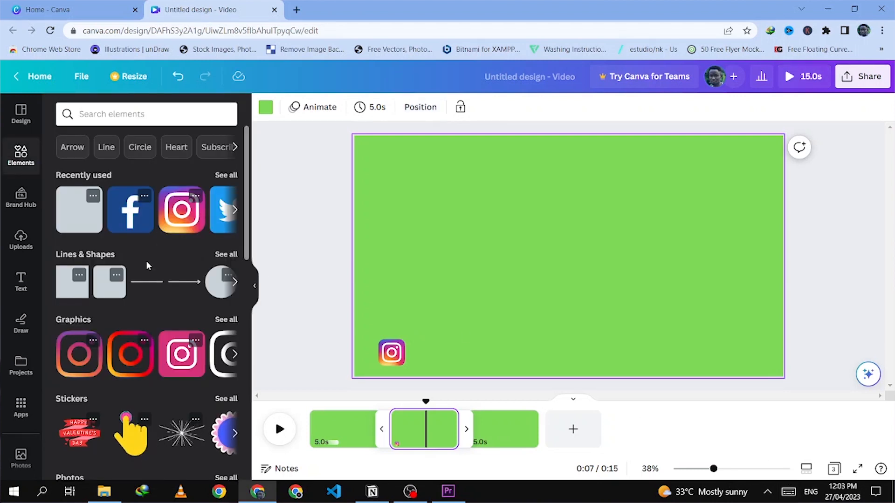
pyautogui.click(109, 282)
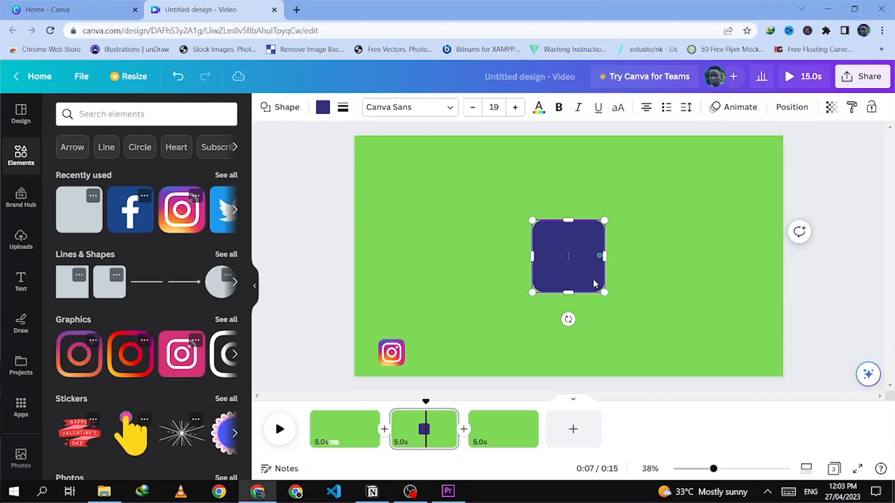
pyautogui.click(654, 326)
pyautogui.click(584, 267)
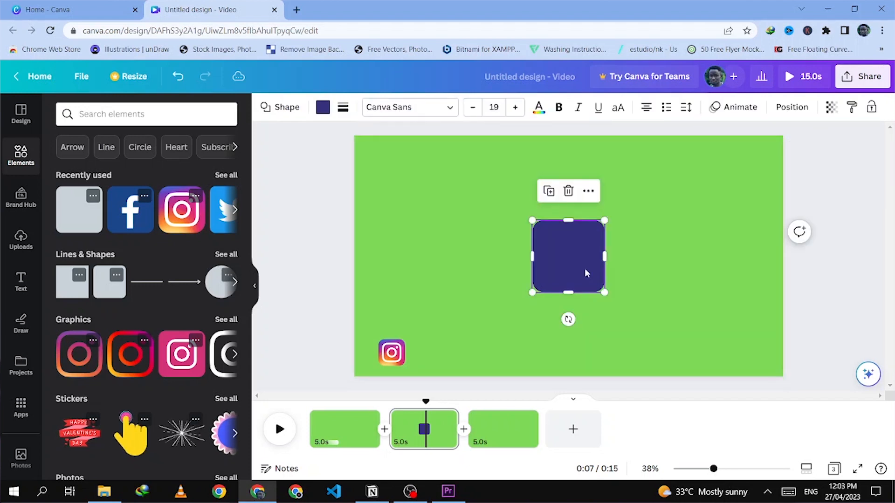
pyautogui.press('Delete')
# Step: Copy the white bar from the Twitter page to the Instagram page and align it against the Instagram logo's right edge
pyautogui.click(334, 428)
pyautogui.click(465, 347)
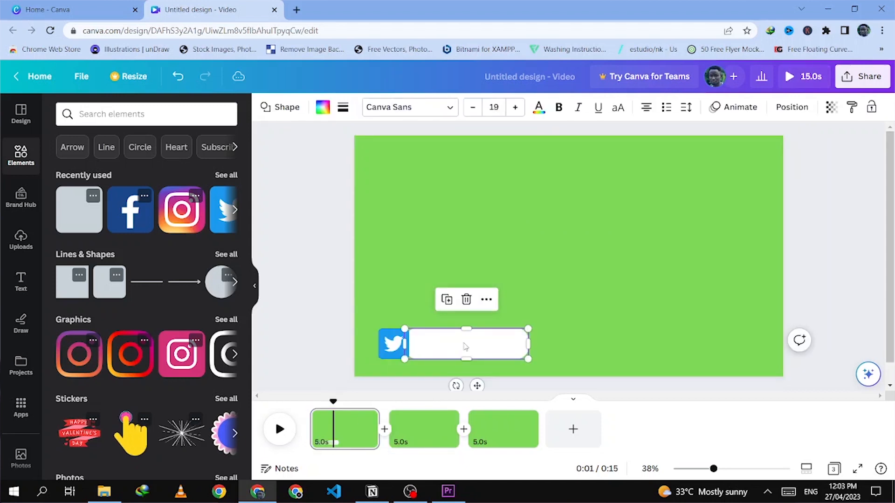
pyautogui.click(422, 429)
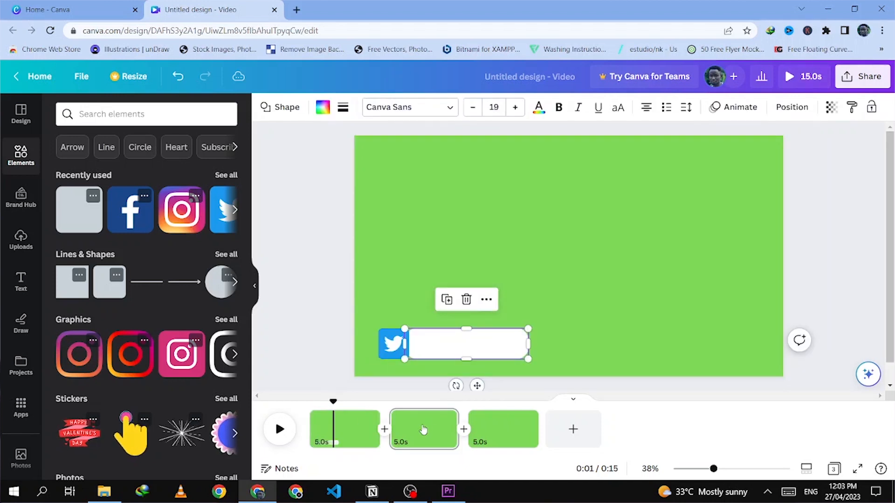
pyautogui.hotkey('ctrl', 'v')
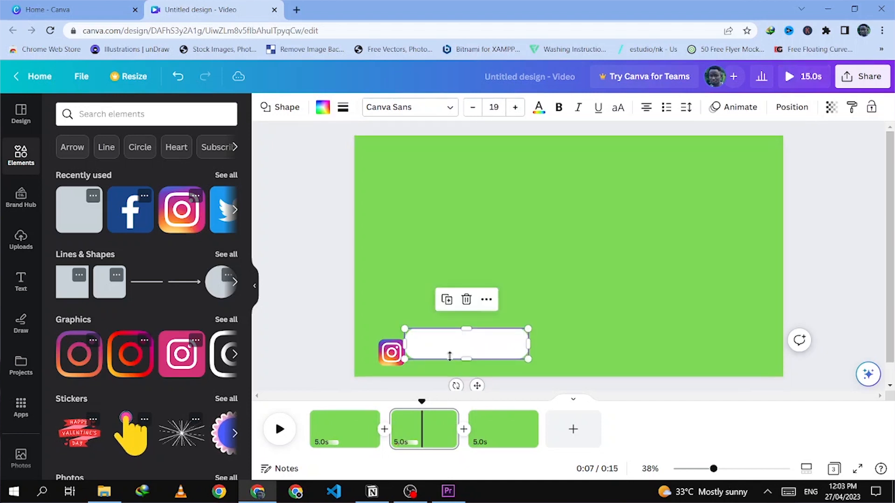
pyautogui.moveTo(448, 347); pyautogui.dragTo(441, 354)
# Step: Move the white bar's layer below the Instagram logo so the logo overlaps the bar's left end
pyautogui.click(791, 107)
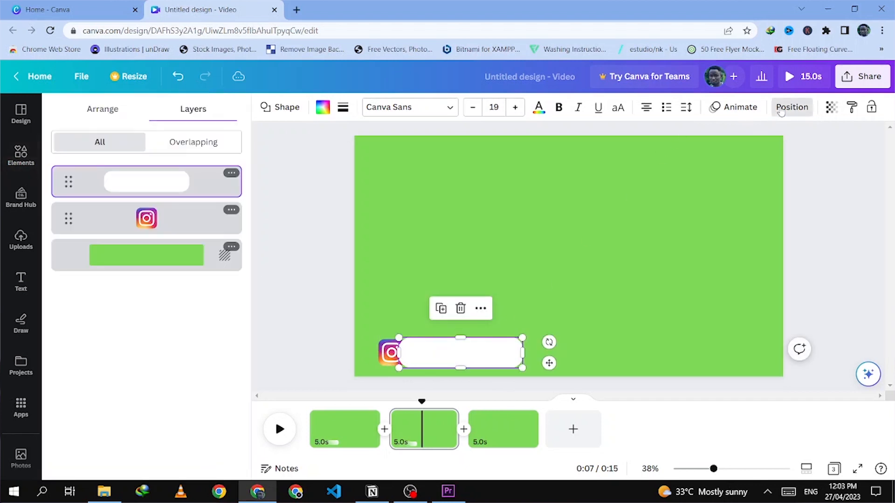
pyautogui.moveTo(124, 177); pyautogui.dragTo(121, 224)
pyautogui.click(585, 291)
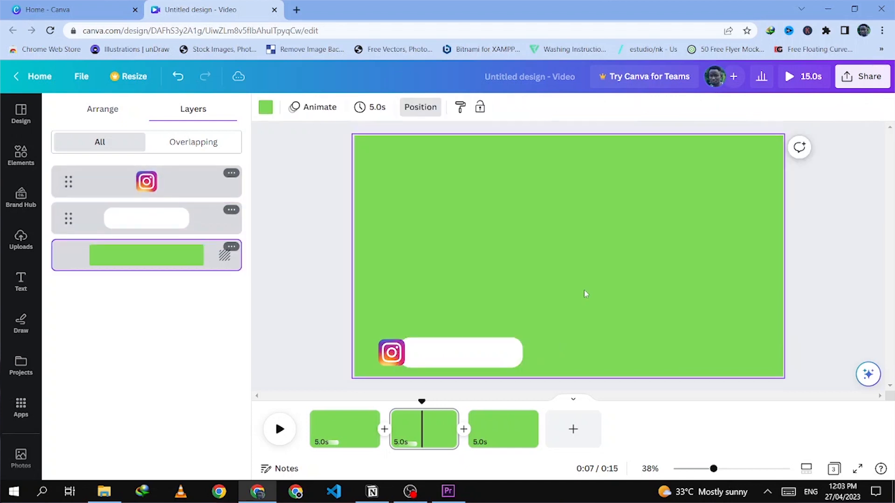
# Step: Paste the white bar onto the Facebook page and align it vertically with the logo, overlapping the logo's right side
pyautogui.click(485, 438)
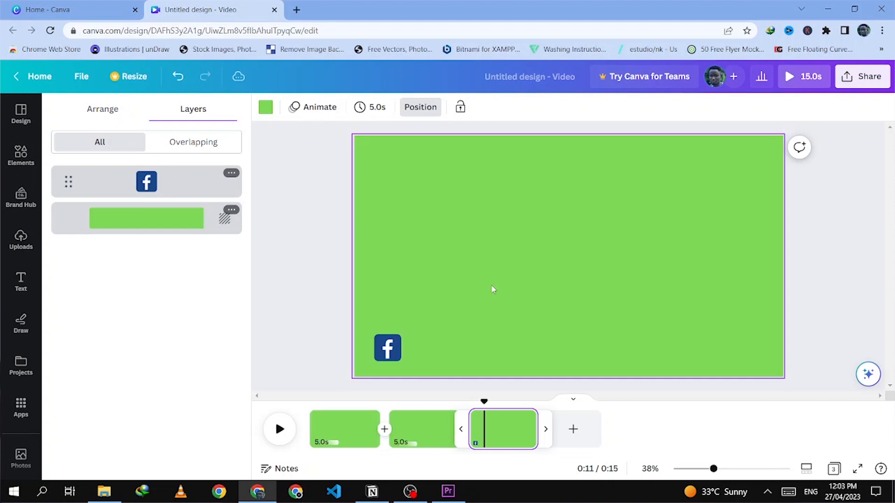
pyautogui.hotkey('ctrl', 'v')
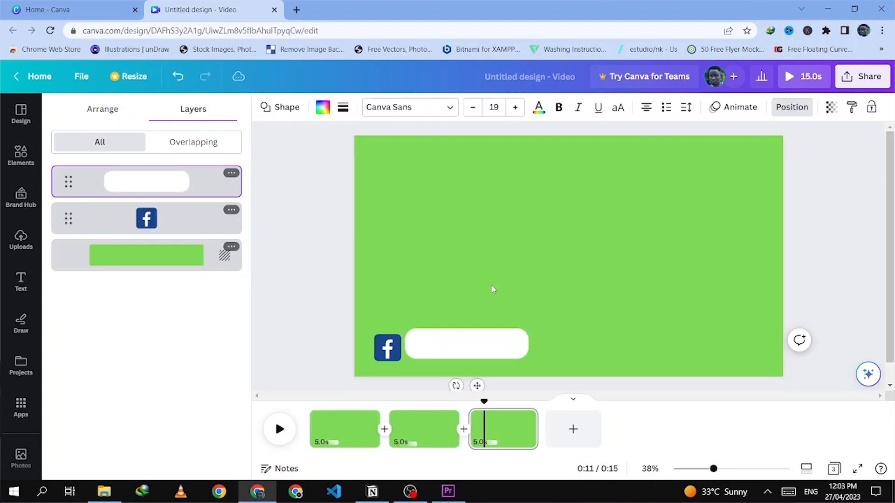
pyautogui.click(442, 355)
pyautogui.moveTo(440, 354); pyautogui.dragTo(439, 344)
pyautogui.moveTo(438, 344); pyautogui.dragTo(436, 344)
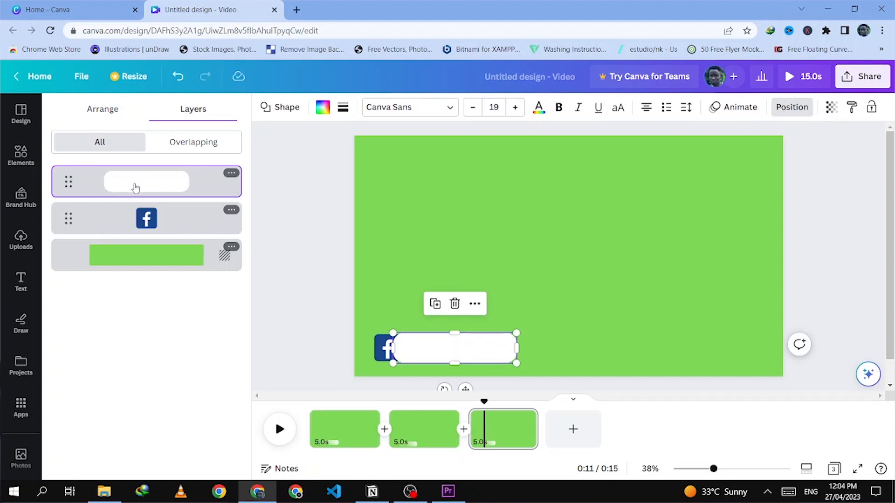
# Step: Move the white bar's layer below the Facebook logo so the logo overlaps the bar's left end
pyautogui.click(798, 108)
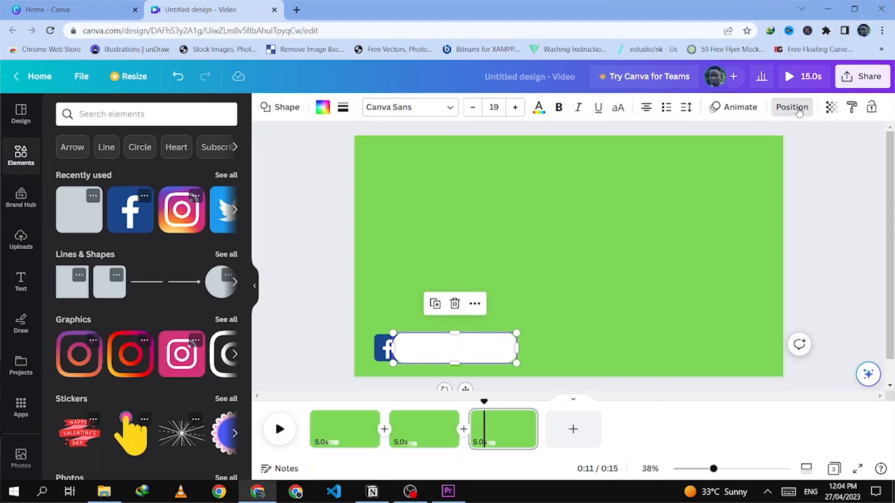
pyautogui.click(798, 108)
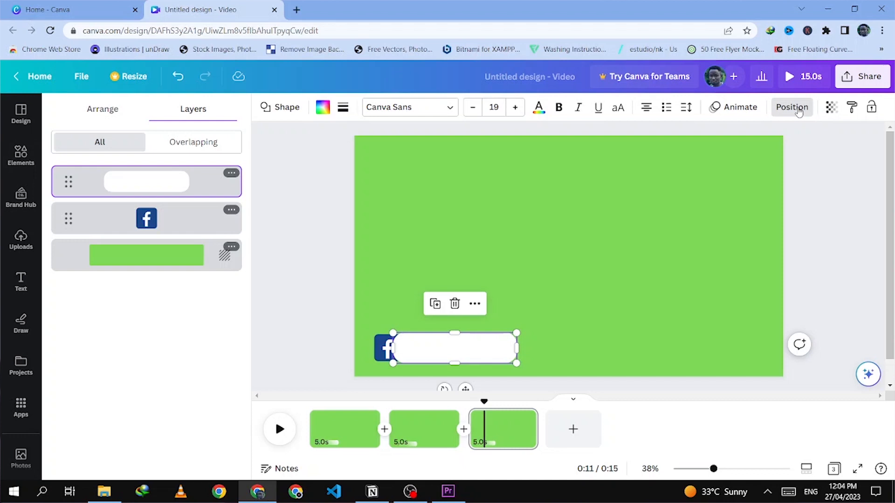
pyautogui.moveTo(130, 185); pyautogui.dragTo(136, 242)
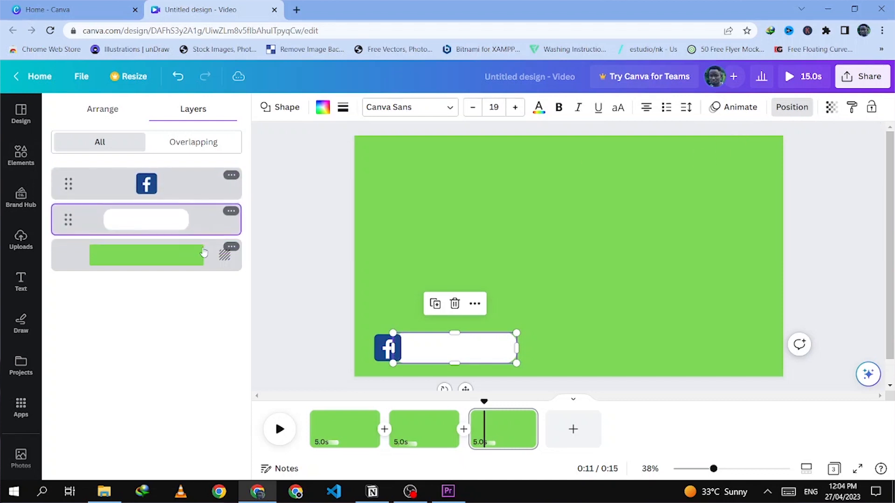
pyautogui.click(602, 318)
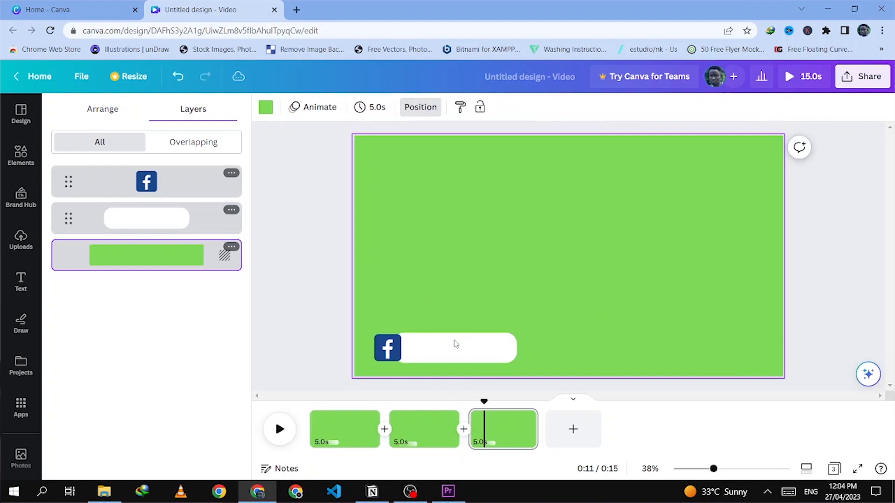
# Step: Add a heading with the text "Hypercitigh" to the Twitter page
pyautogui.click(332, 437)
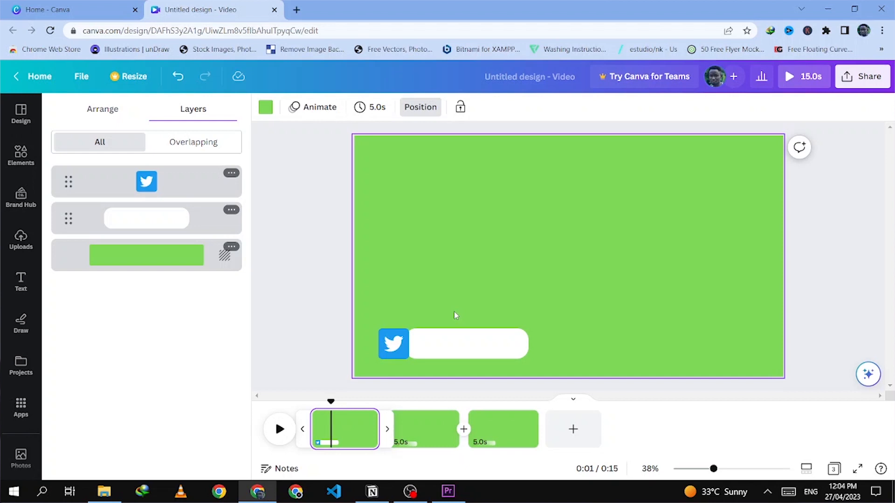
pyautogui.click(19, 281)
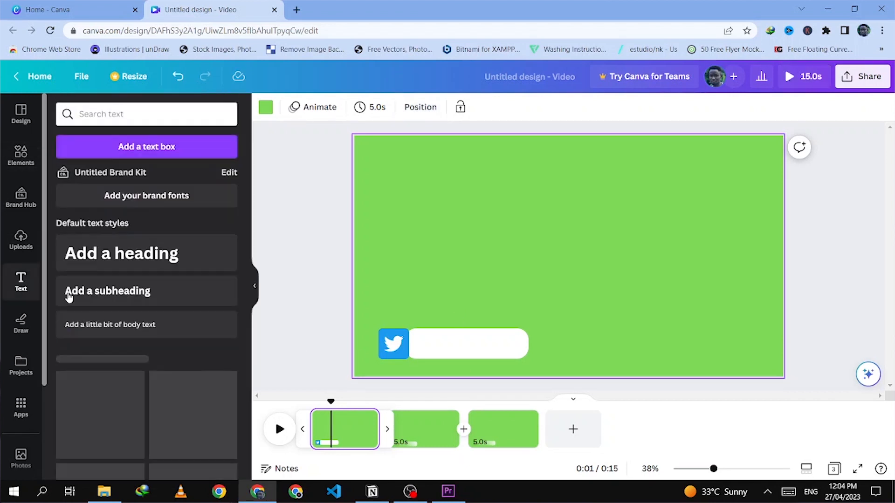
pyautogui.click(167, 260)
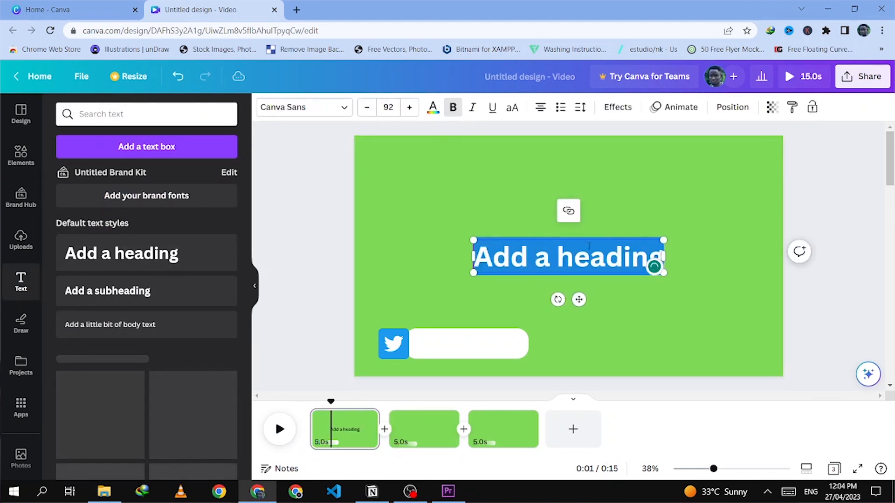
pyautogui.write('H')
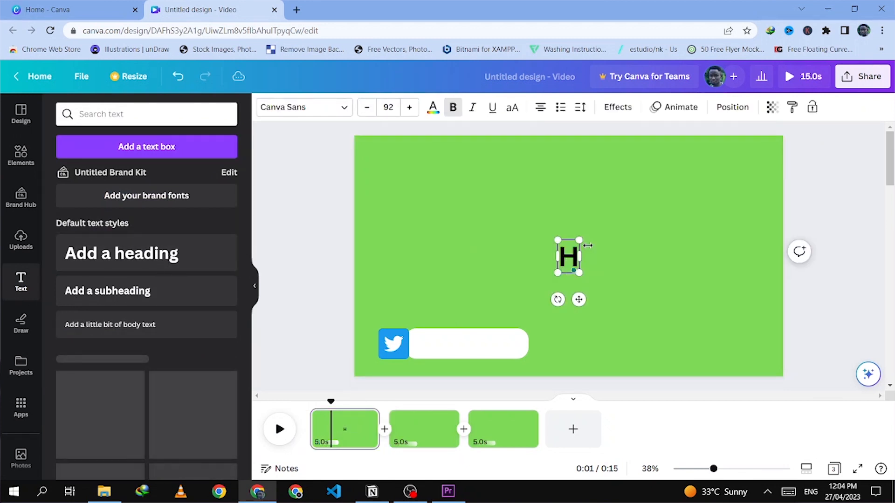
pyautogui.write('ypercitigh')
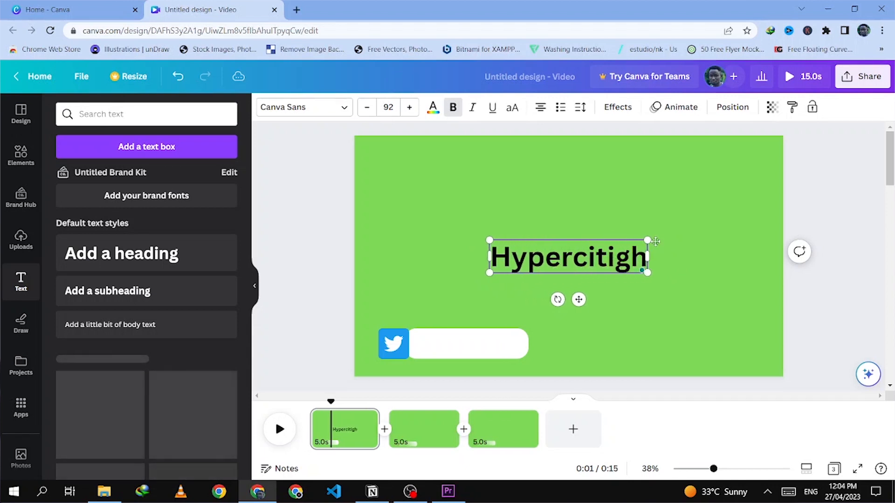
pyautogui.click(625, 314)
# Step: Set the "Hypercitigh" heading's font size to 40 and place it on the white bar beside the Twitter logo
pyautogui.click(513, 242)
pyautogui.click(388, 106)
pyautogui.write('25')
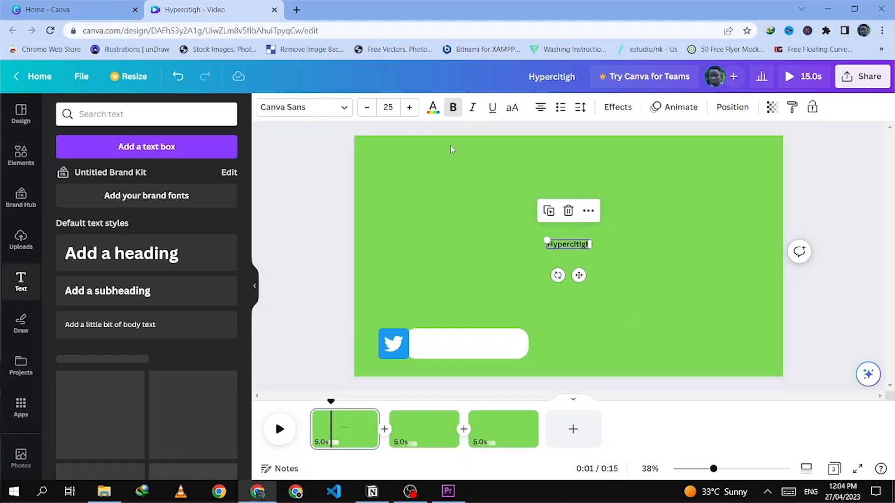
pyautogui.click(388, 107)
pyautogui.write('40')
pyautogui.press('Return')
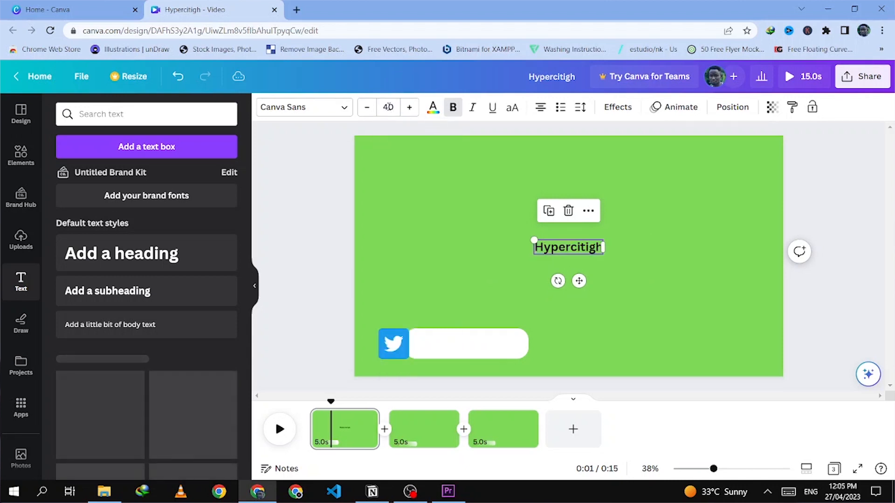
pyautogui.click(576, 233)
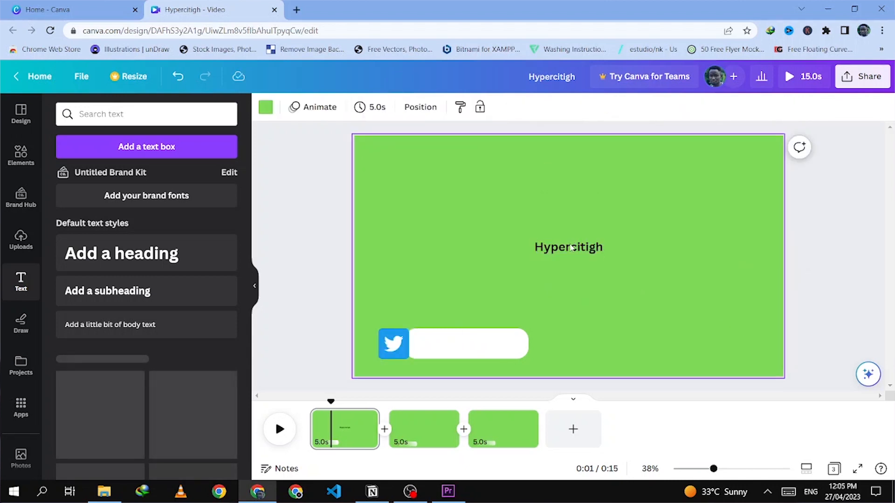
pyautogui.click(572, 247)
pyautogui.moveTo(572, 247); pyautogui.dragTo(453, 351)
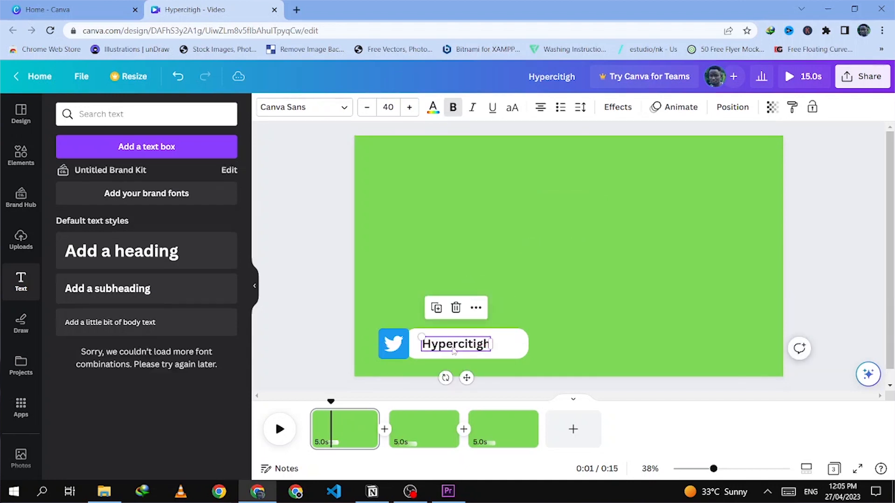
# Step: Paste a copy of the "Hypercitigh" text on the Instagram page and center it vertically on the white bar
pyautogui.click(416, 435)
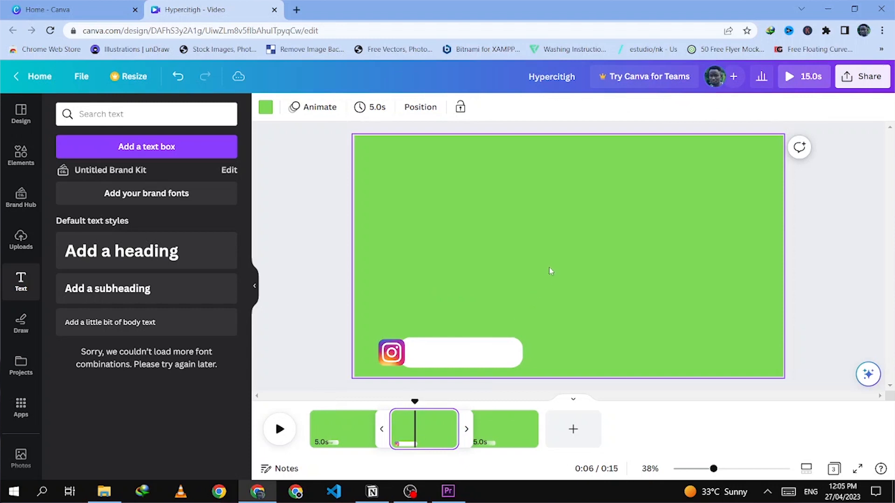
pyautogui.hotkey('ctrl', 'v')
pyautogui.moveTo(439, 346); pyautogui.dragTo(451, 348)
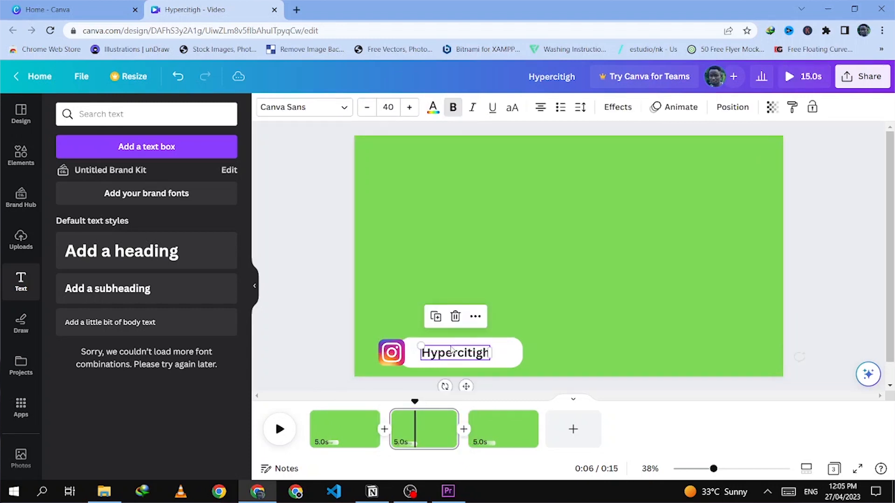
# Step: Paste a copy of the "Hypercitigh" text on the Facebook page and fit it within the white bar
pyautogui.click(489, 420)
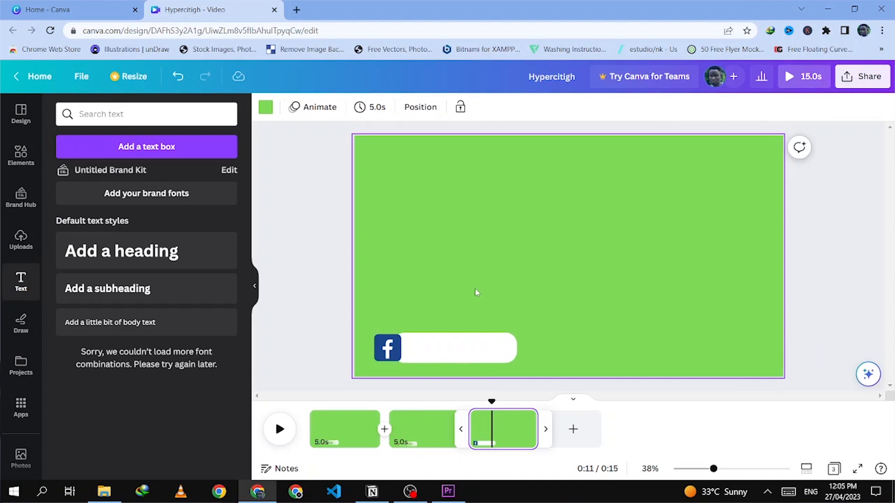
pyautogui.hotkey('ctrl', 'v')
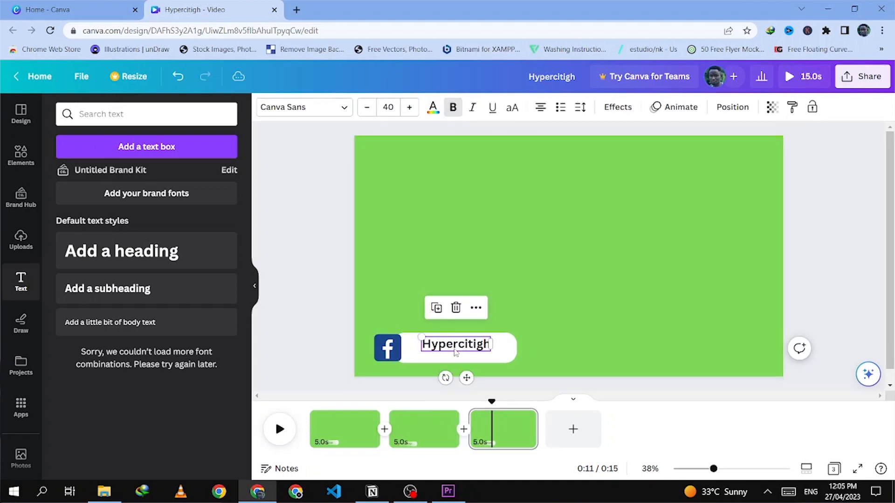
pyautogui.moveTo(454, 349); pyautogui.dragTo(449, 348)
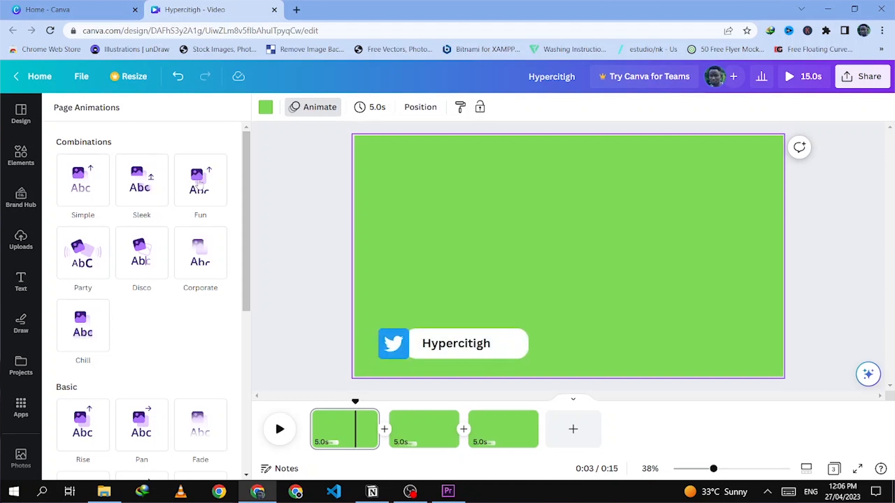
# Step: Apply the Fade page animation to the Twitter page for both enter and exit, and preview it from the start
pyautogui.scroll(-4, 108, 251)
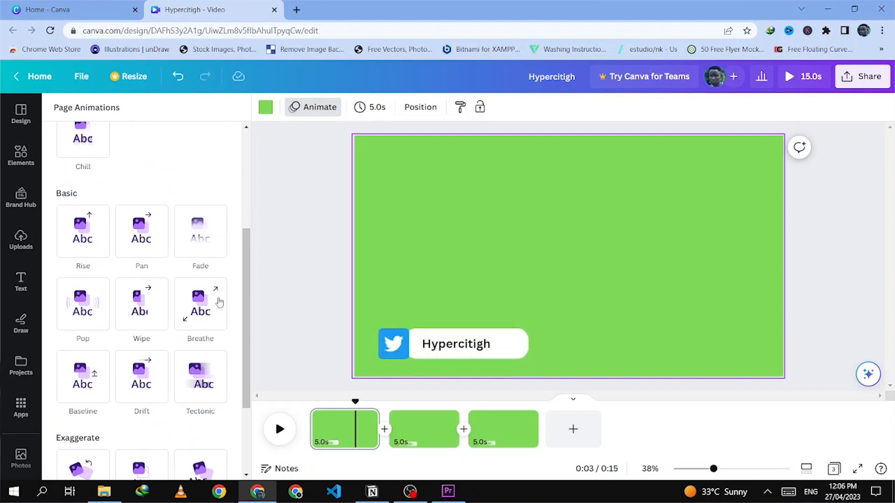
pyautogui.click(195, 228)
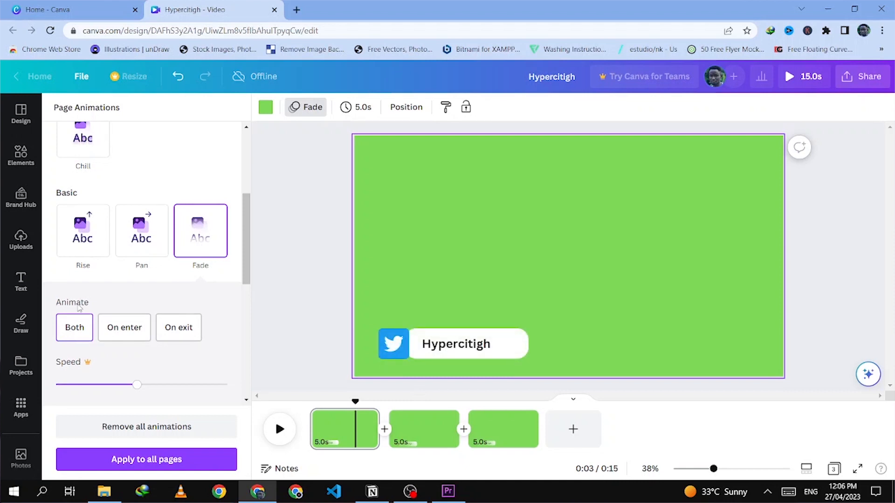
pyautogui.click(114, 329)
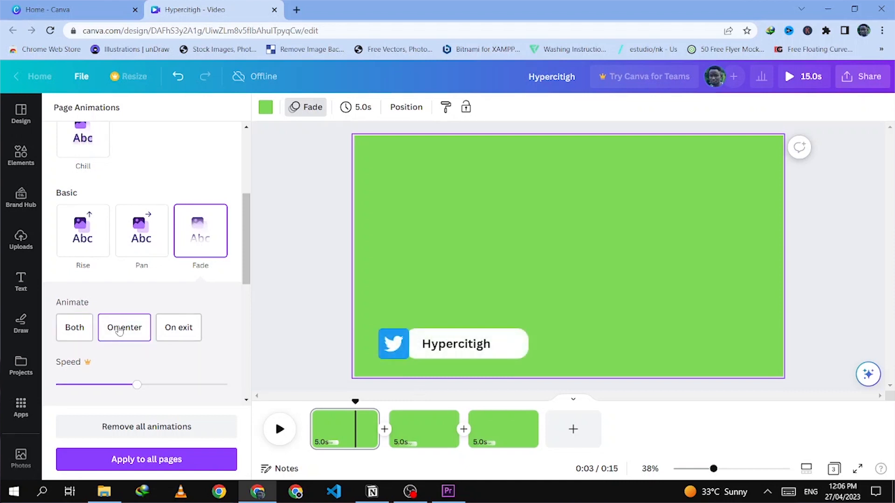
pyautogui.click(172, 331)
pyautogui.click(63, 327)
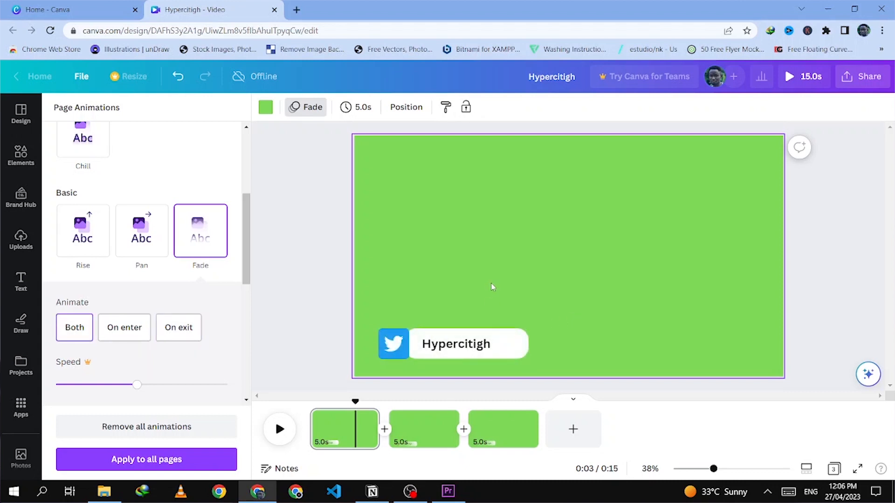
pyautogui.click(311, 409)
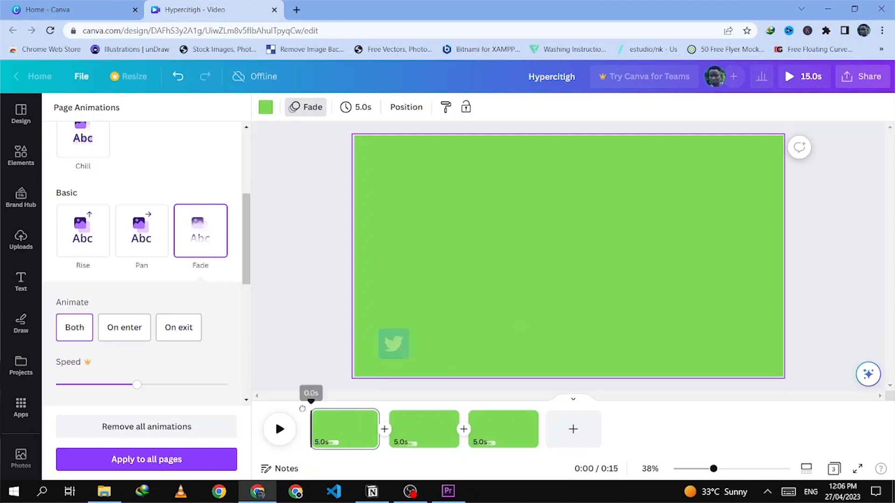
pyautogui.press('space')
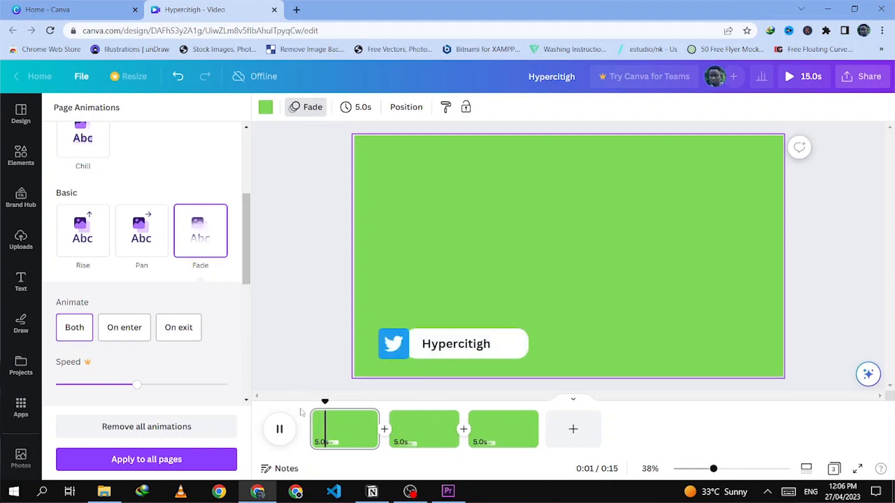
# Step: Apply the Wipe page animation to the Instagram page
pyautogui.click(409, 433)
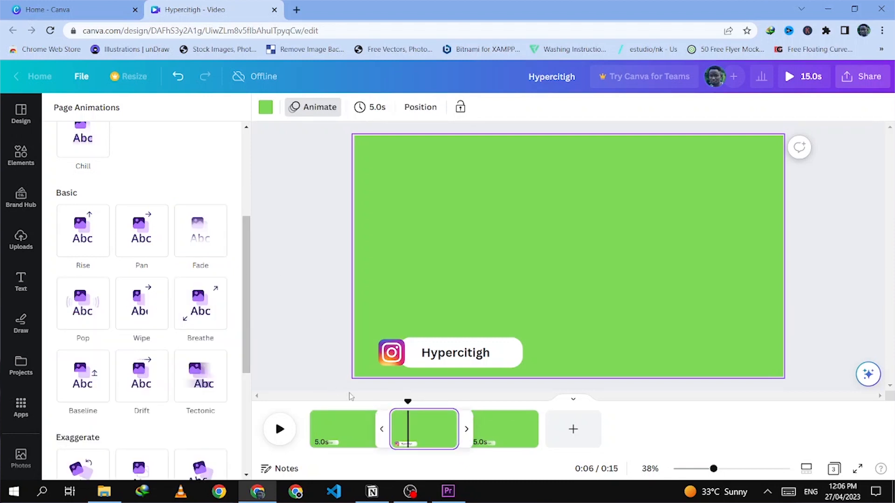
pyautogui.moveTo(408, 401); pyautogui.dragTo(390, 401)
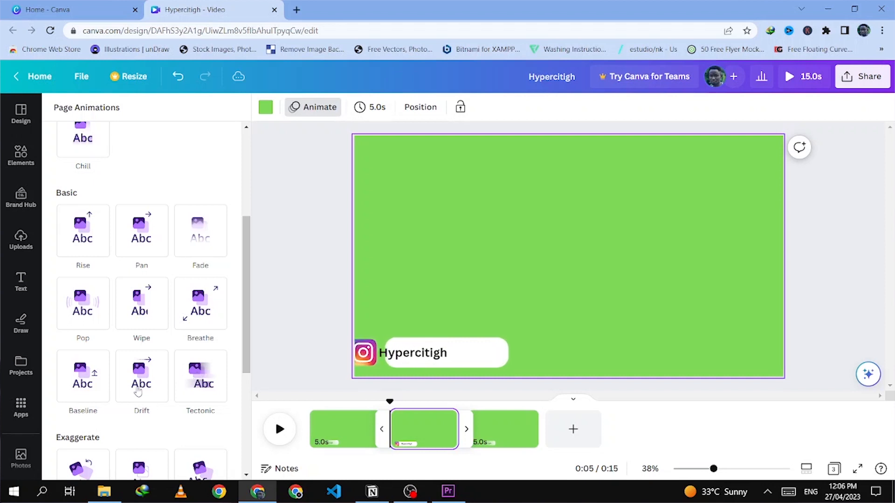
pyautogui.click(142, 305)
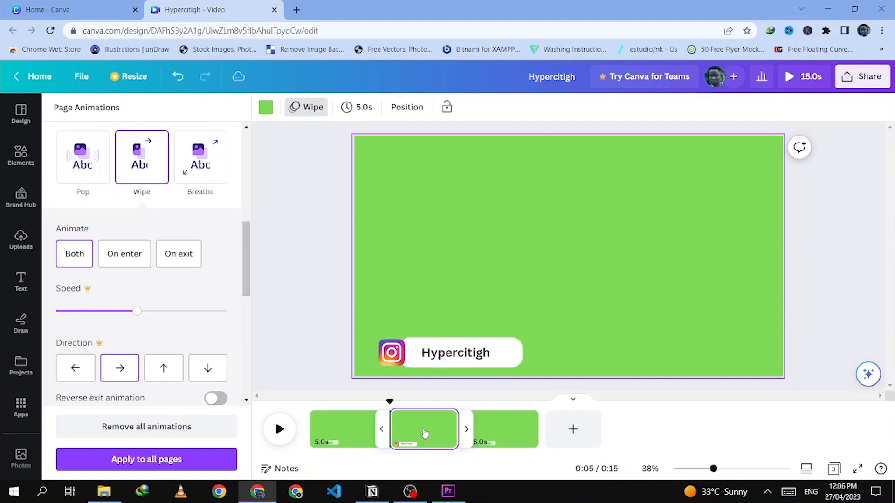
# Step: Preview the Instagram page's Wipe animation, and set the Facebook page's Block animation to both enter and exit and preview it
pyautogui.click(279, 428)
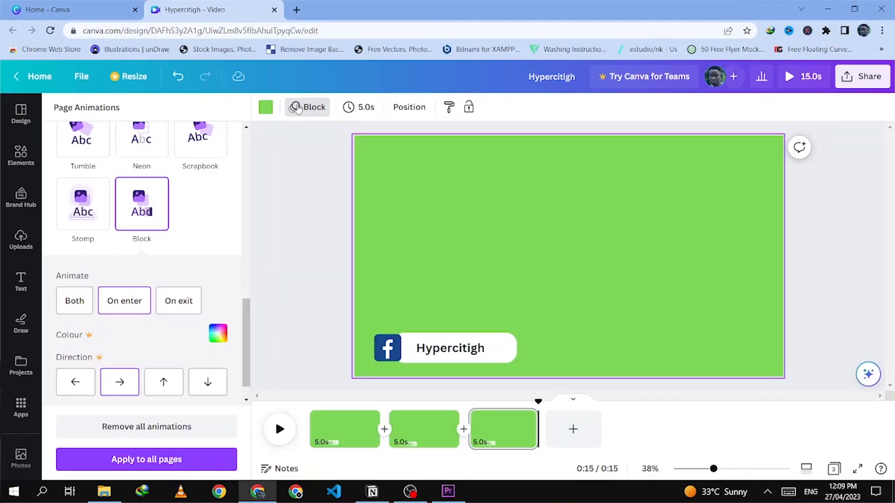
pyautogui.click(297, 108)
pyautogui.click(297, 108)
pyautogui.click(79, 303)
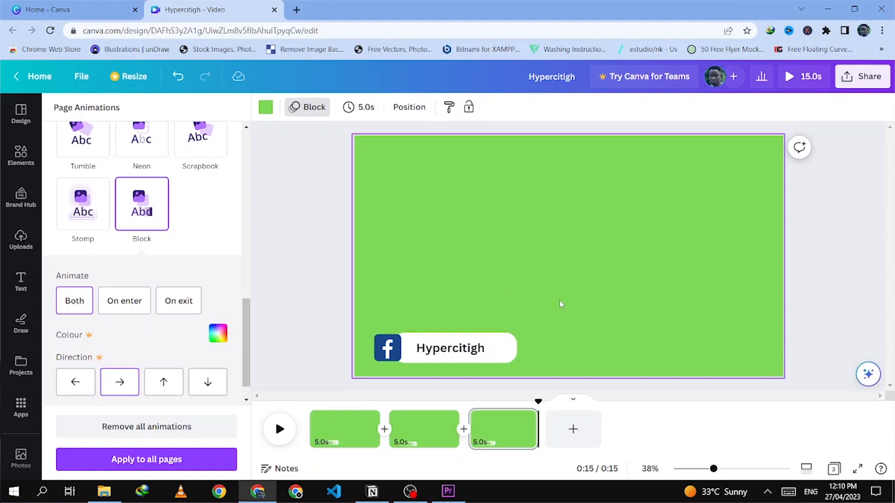
pyautogui.press('space')
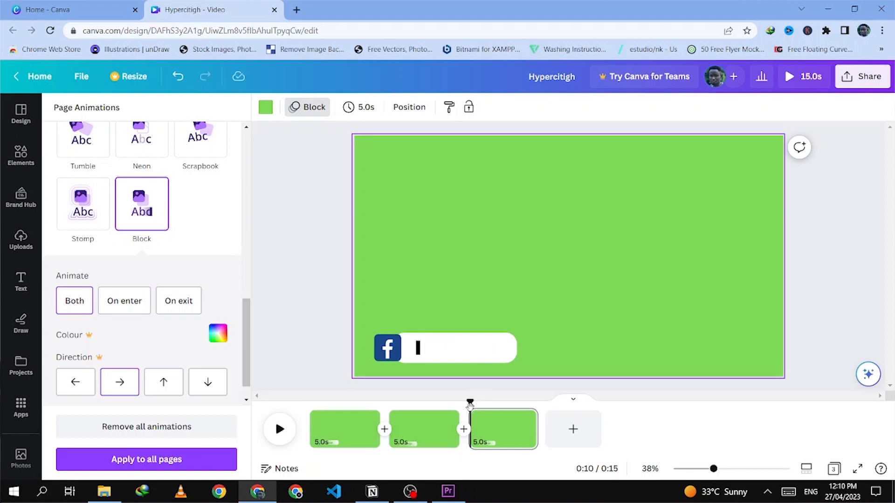
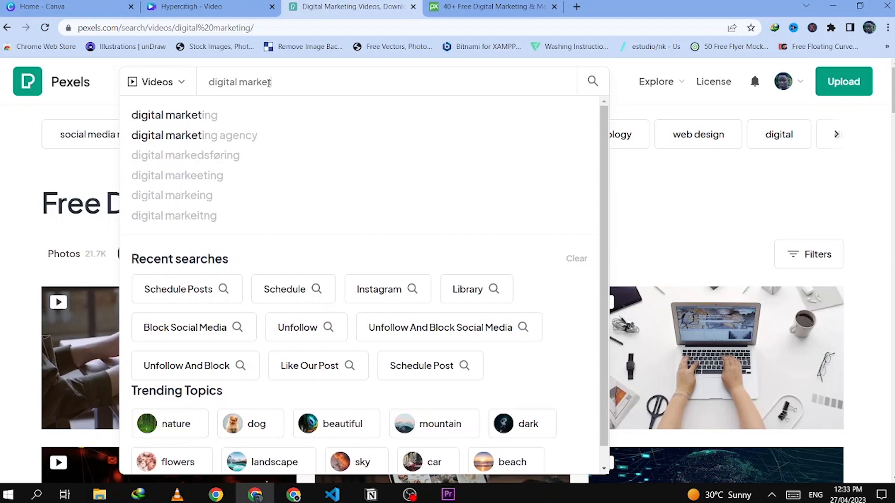
# Step: Search Pexels videos for "digital marketing", browse the results and open the clip of a person typing on a laptop
pyautogui.press('Return')
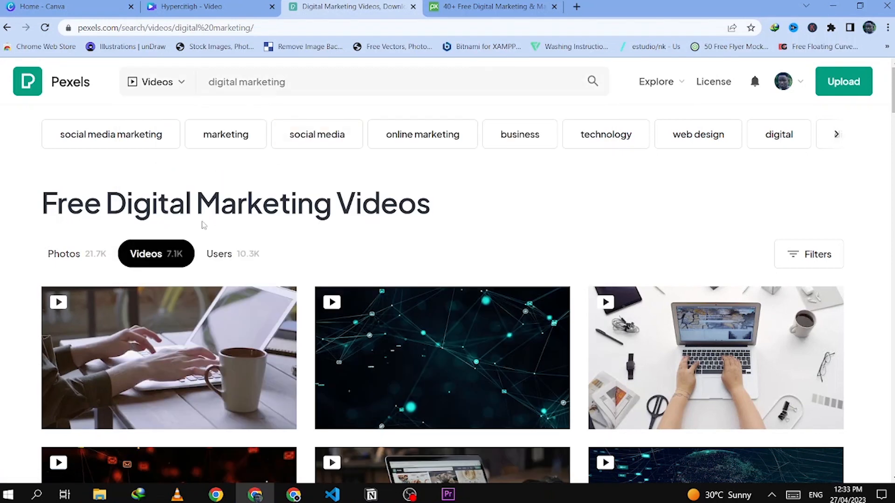
pyautogui.scroll(-2, 368, 296)
pyautogui.scroll(-6, 368, 296)
pyautogui.scroll(-4, 368, 296)
pyautogui.scroll(11, 368, 296)
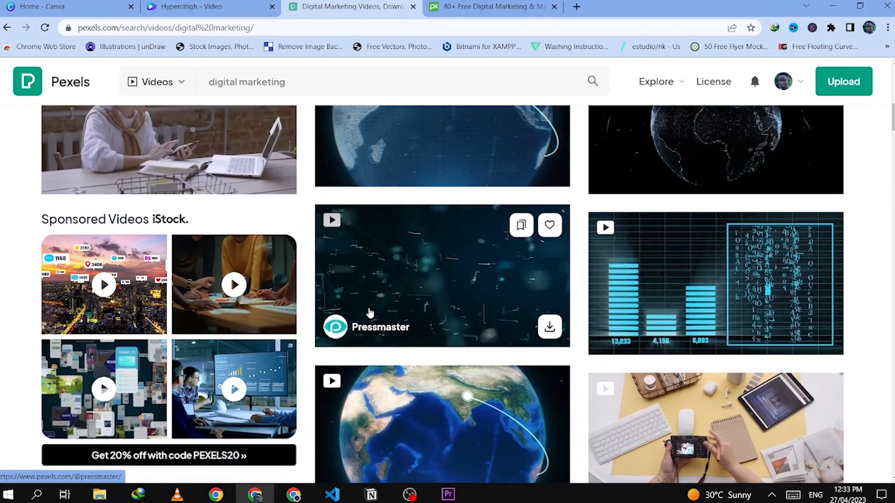
pyautogui.click(218, 352)
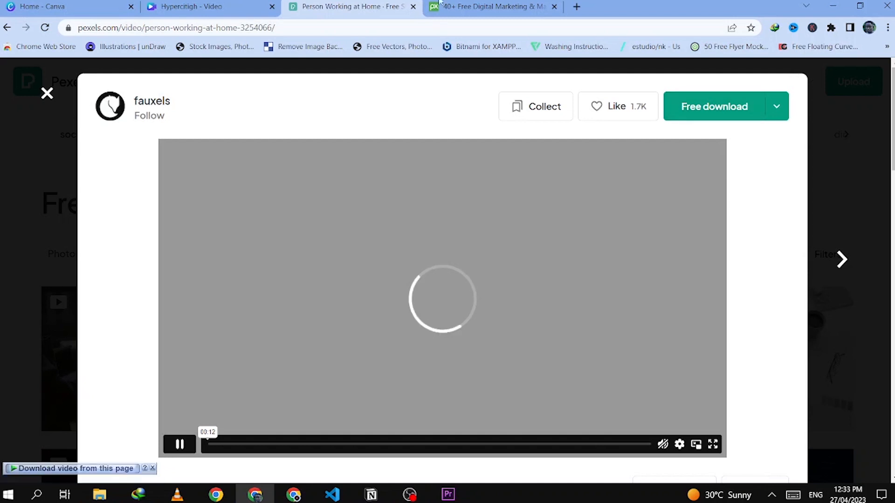
# Step: Switch to Pixabay, search its videos for "digital marketing" and browse the results
pyautogui.click(474, 8)
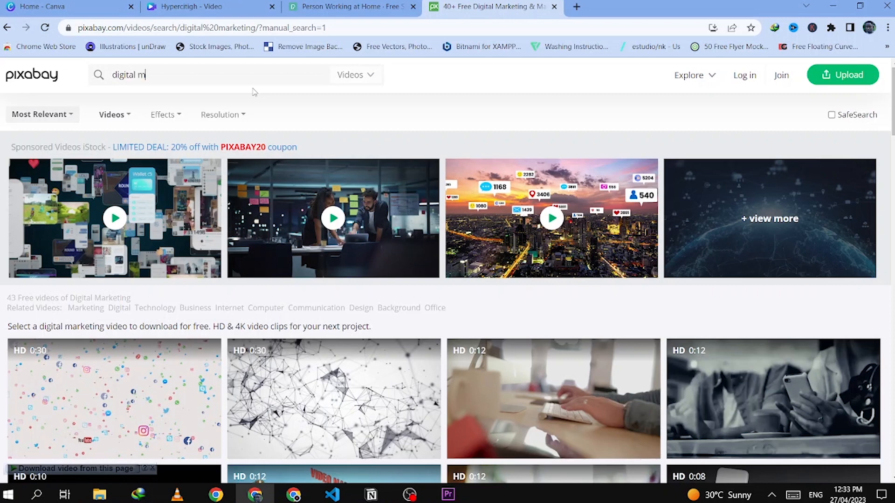
pyautogui.write('arketing')
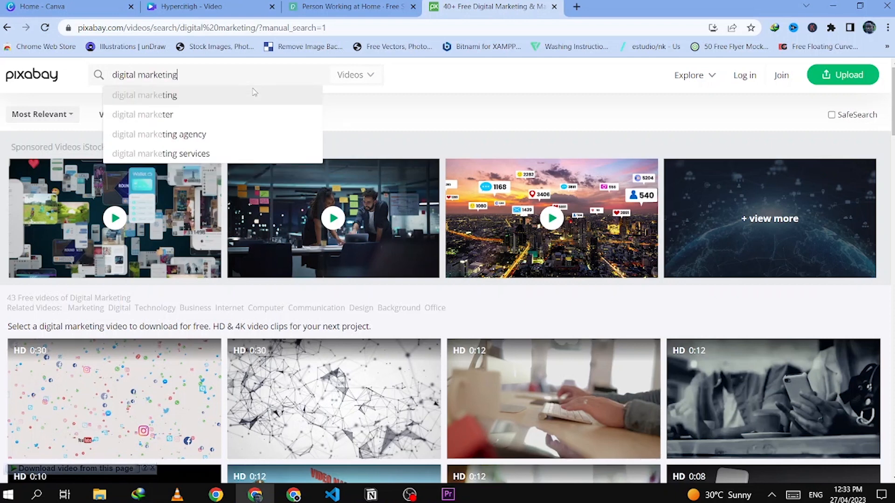
pyautogui.press('Return')
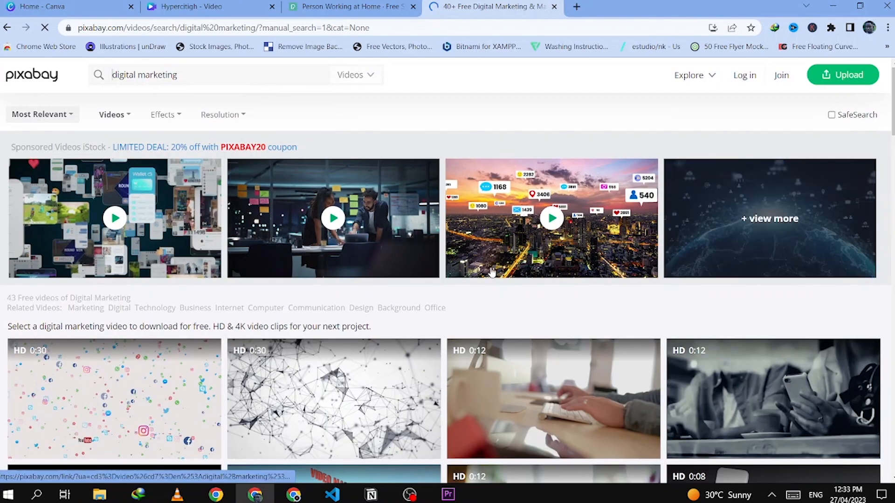
pyautogui.scroll(-15, 488, 224)
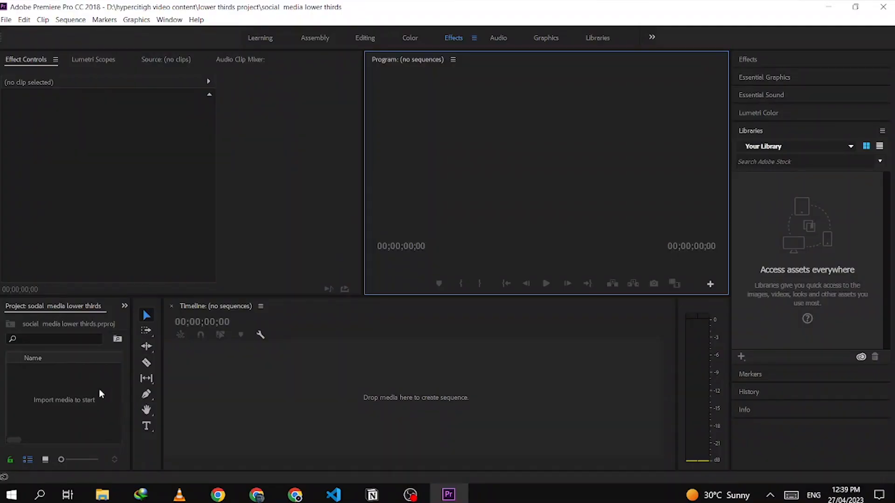
# Step: In Premiere Pro, import the "Download the Best Free Digital Marketing Videos_2" clip from the Stock footages folder
pyautogui.doubleClick(65, 401)
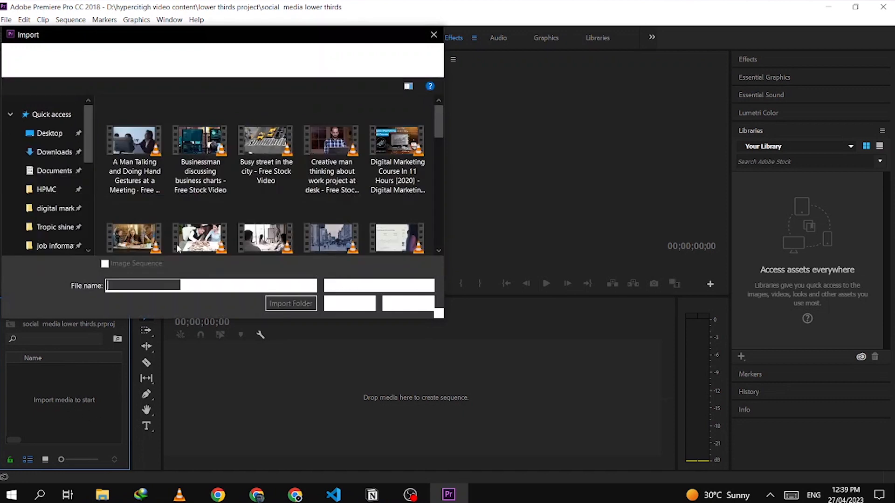
pyautogui.scroll(-3, 148, 169)
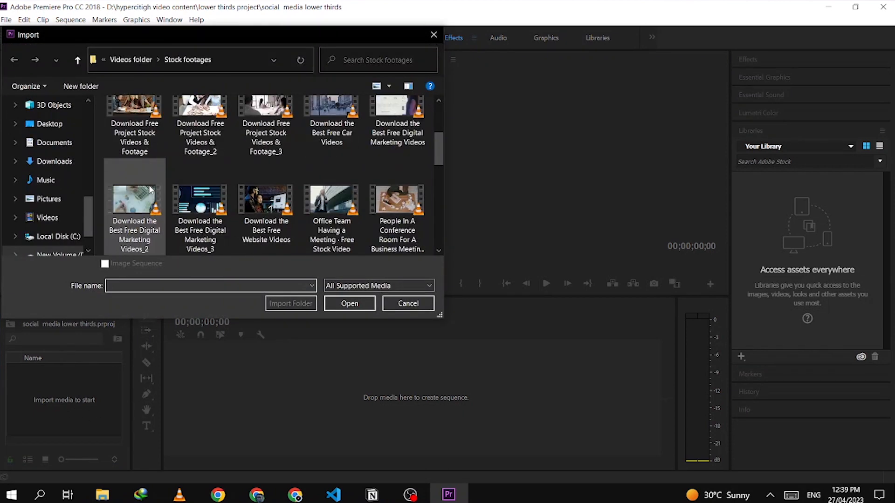
pyautogui.click(148, 234)
pyautogui.click(369, 308)
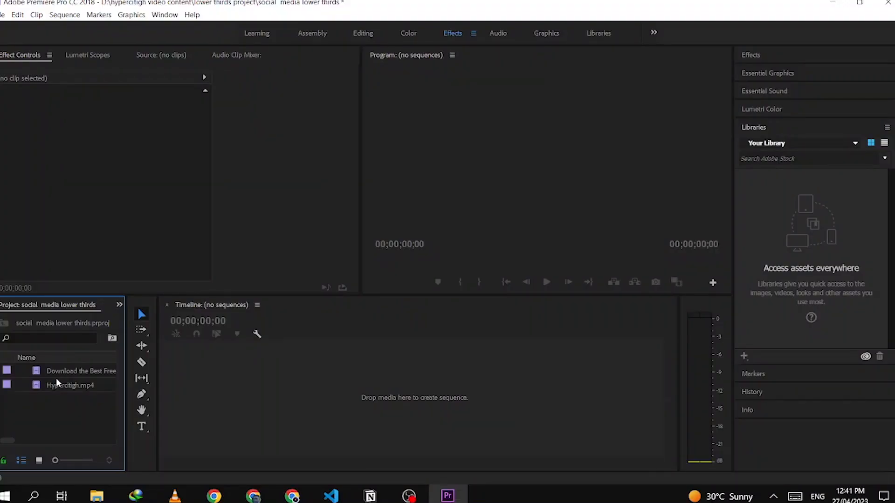
# Step: Create a sequence from the digital marketing clip, place Hypercitigh.mp4 above it on V2 at the start, and play it back
pyautogui.moveTo(55, 373); pyautogui.dragTo(301, 391)
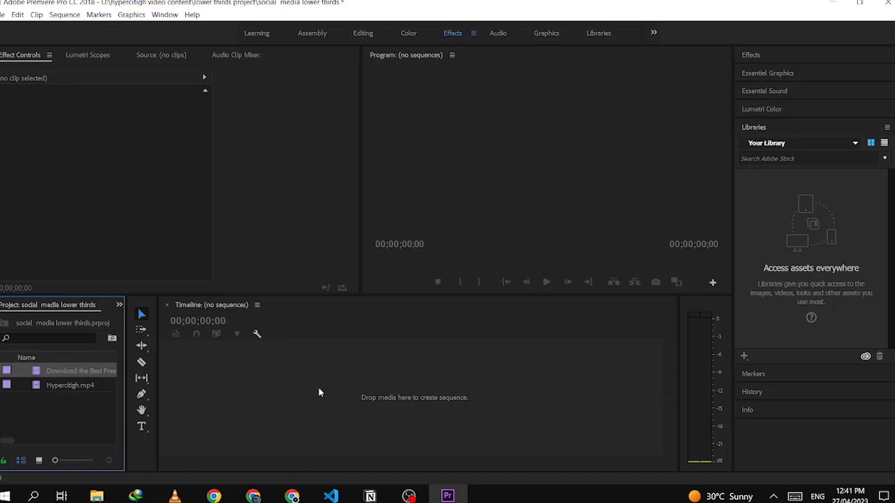
pyautogui.moveTo(319, 392); pyautogui.dragTo(319, 393)
pyautogui.click(63, 399)
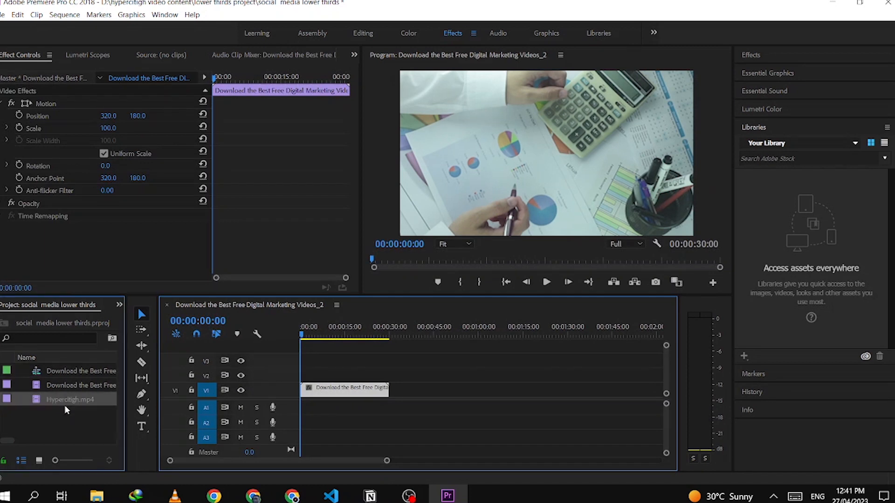
pyautogui.moveTo(104, 390); pyautogui.dragTo(300, 381)
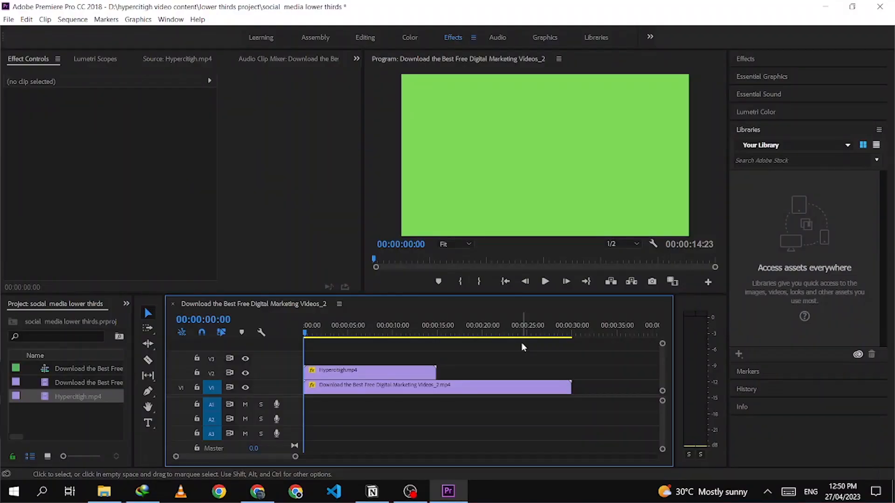
pyautogui.press('space')
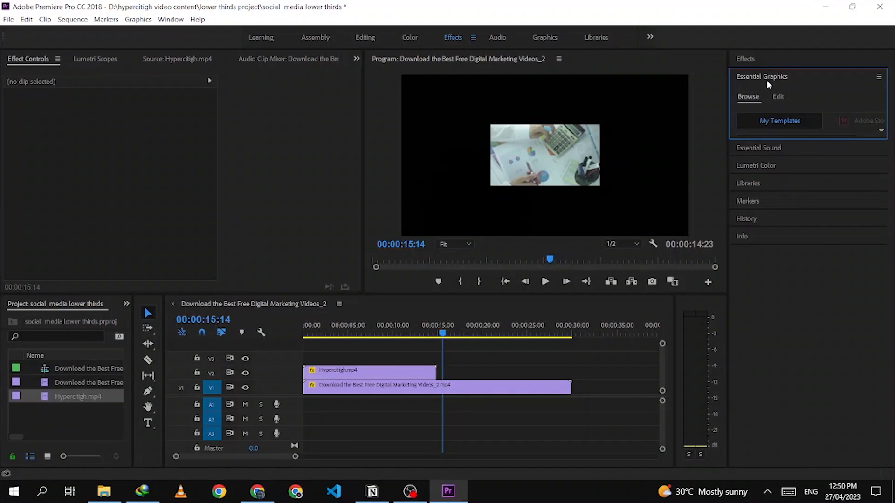
# Step: Find the Ultra Key effect by searching "ultra key" and apply it to the Hypercitigh.mp4 clip on V2
pyautogui.click(766, 57)
pyautogui.click(779, 75)
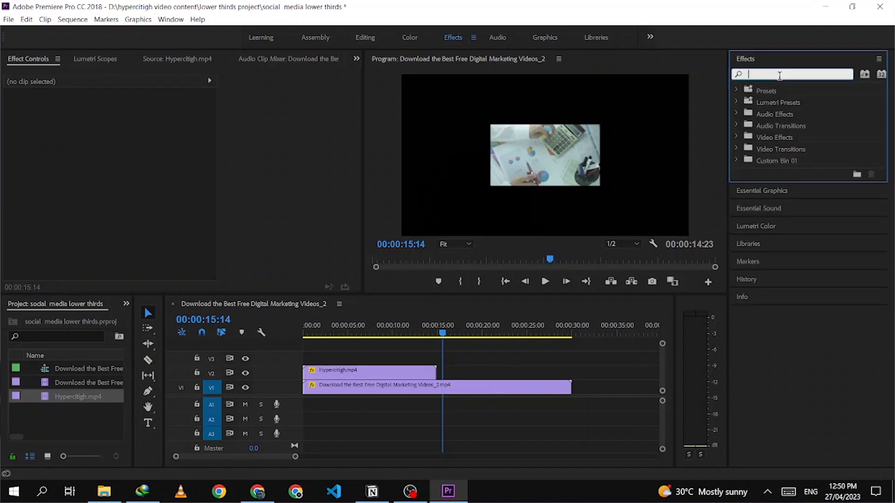
pyautogui.write('u')
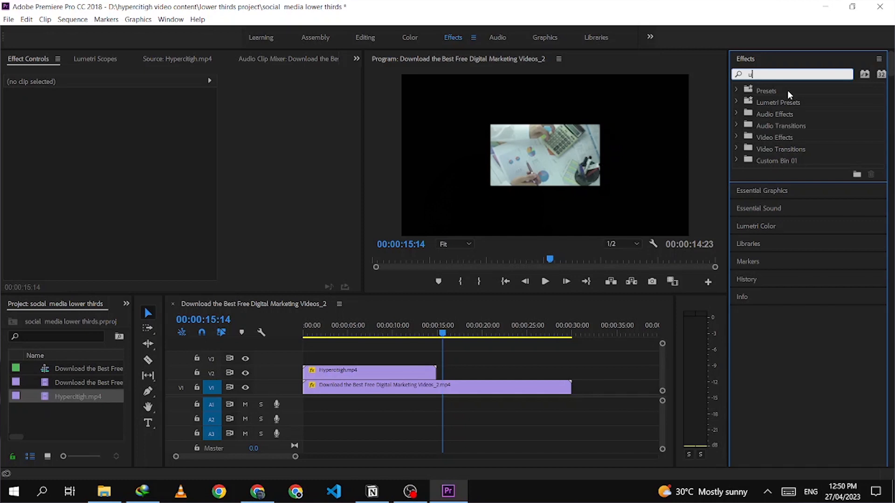
pyautogui.write('ltra key')
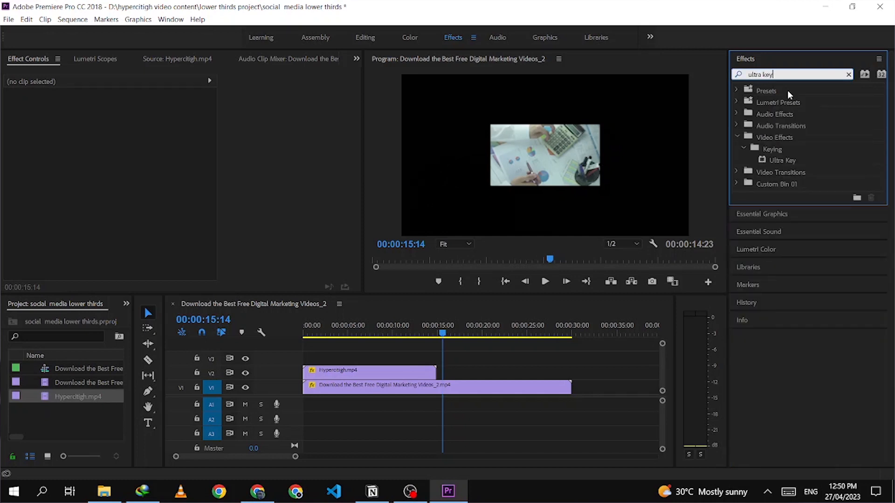
pyautogui.click(789, 160)
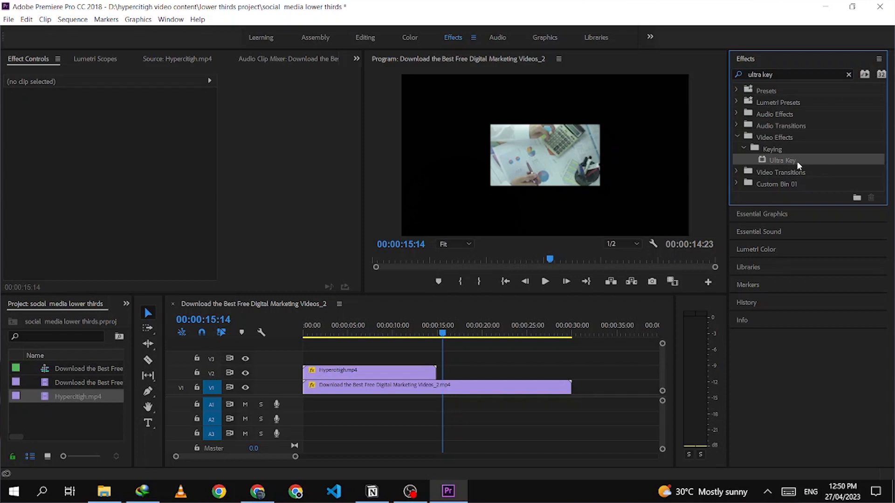
pyautogui.moveTo(807, 161); pyautogui.dragTo(538, 276)
pyautogui.moveTo(488, 320); pyautogui.dragTo(384, 372)
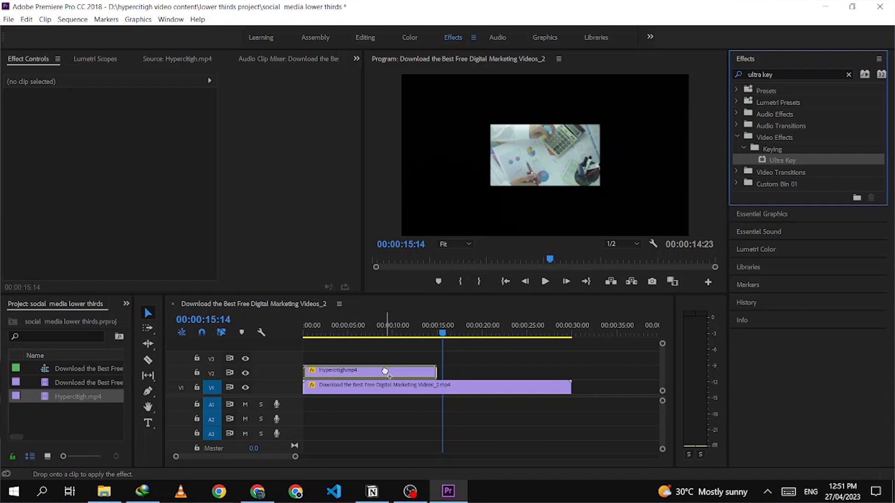
pyautogui.moveTo(385, 371); pyautogui.dragTo(385, 371)
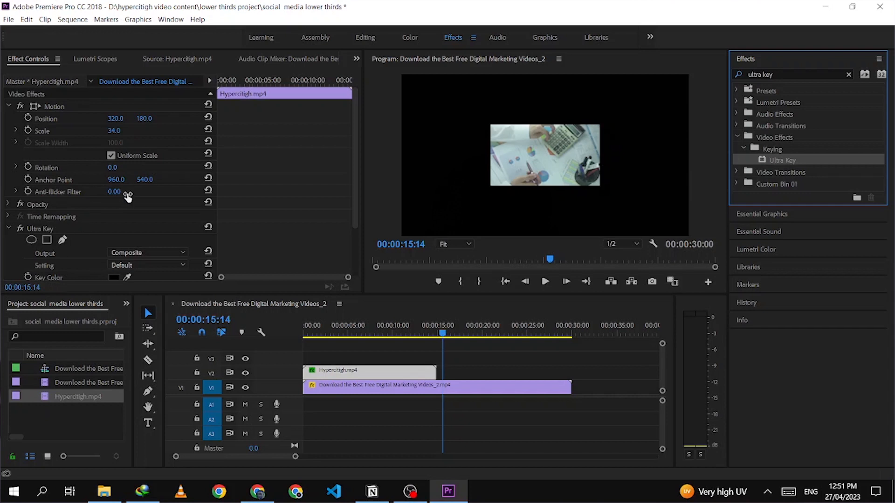
# Step: Set the Ultra Key's key color by sampling the green background at the start of the sequence
pyautogui.scroll(-1, 129, 198)
pyautogui.moveTo(308, 331); pyautogui.dragTo(291, 330)
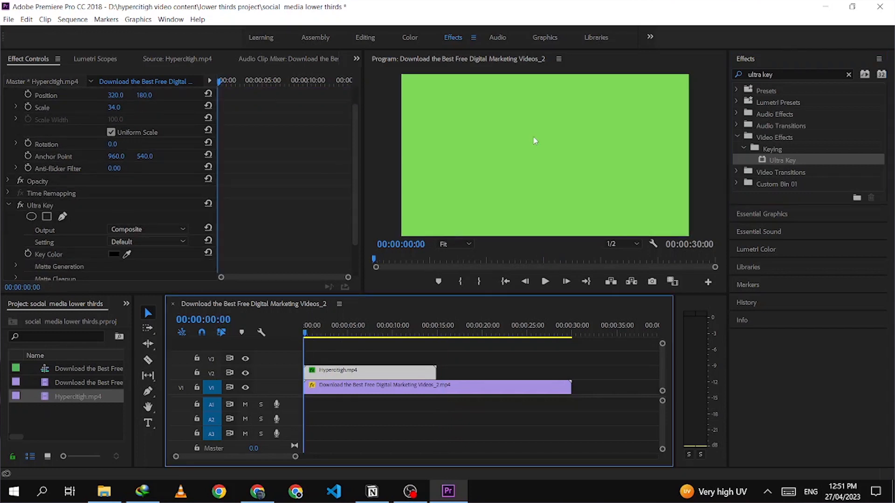
pyautogui.scroll(-2, 85, 225)
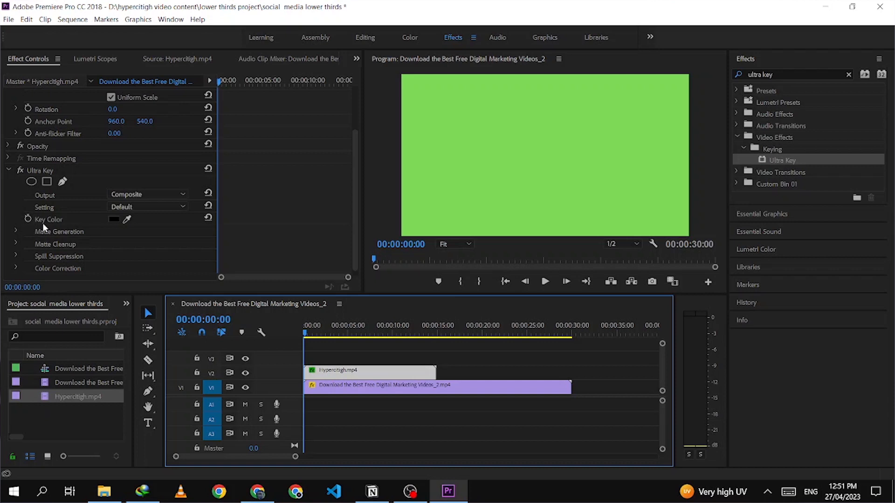
pyautogui.click(130, 217)
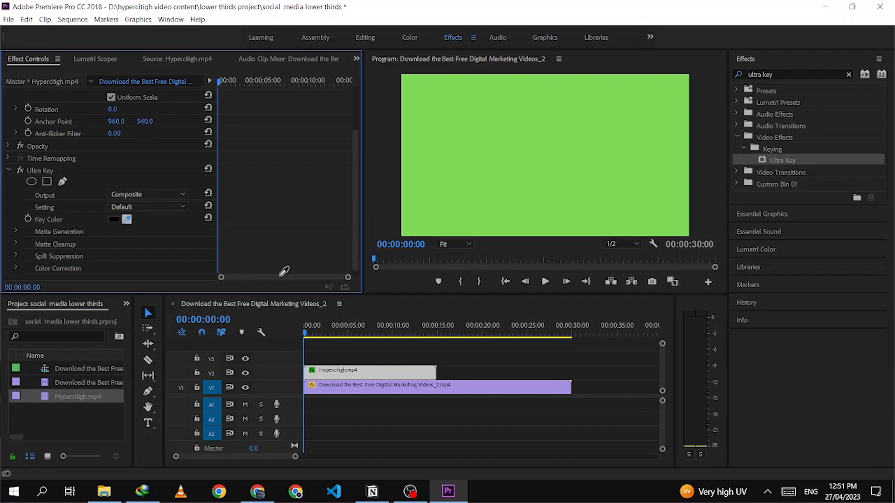
pyautogui.click(474, 143)
pyautogui.click(569, 131)
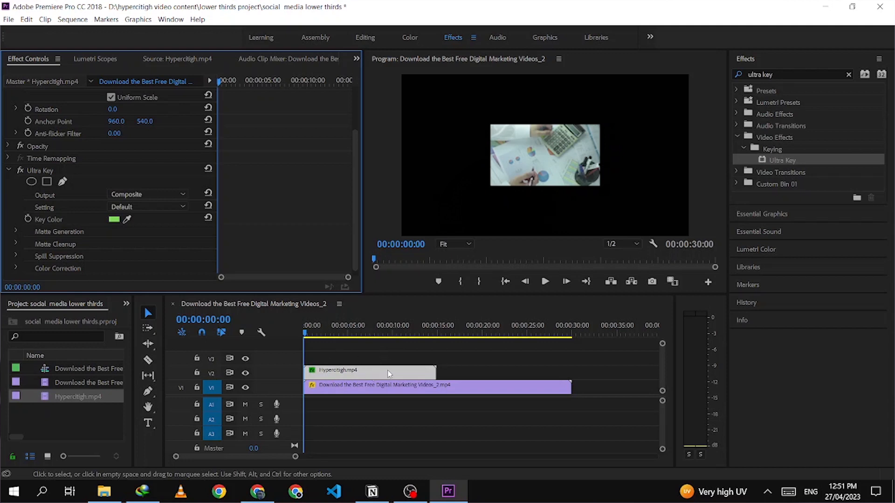
# Step: Set the scale of the digital marketing clip on V1 to 100 and play the sequence from the start
pyautogui.click(392, 390)
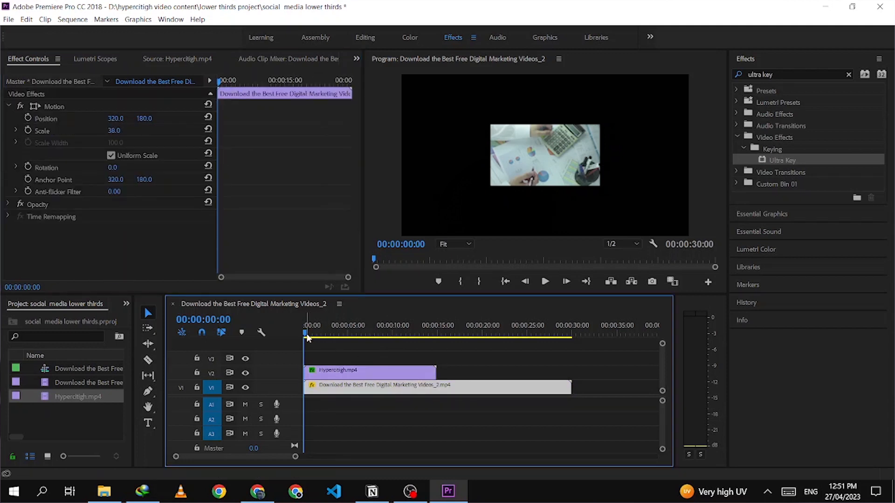
pyautogui.click(362, 373)
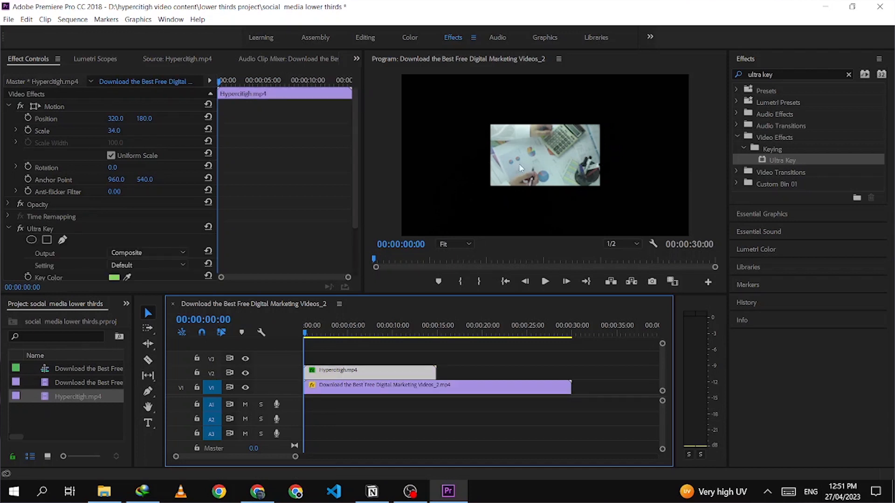
pyautogui.click(441, 393)
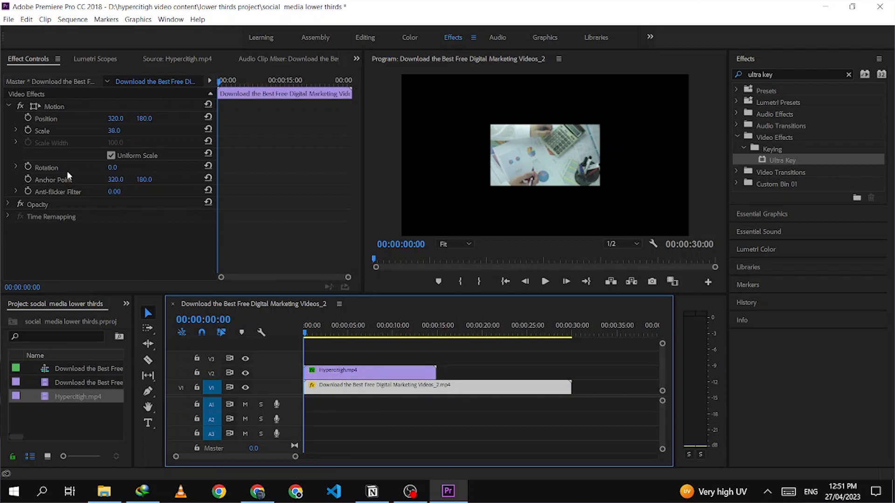
pyautogui.click(115, 131)
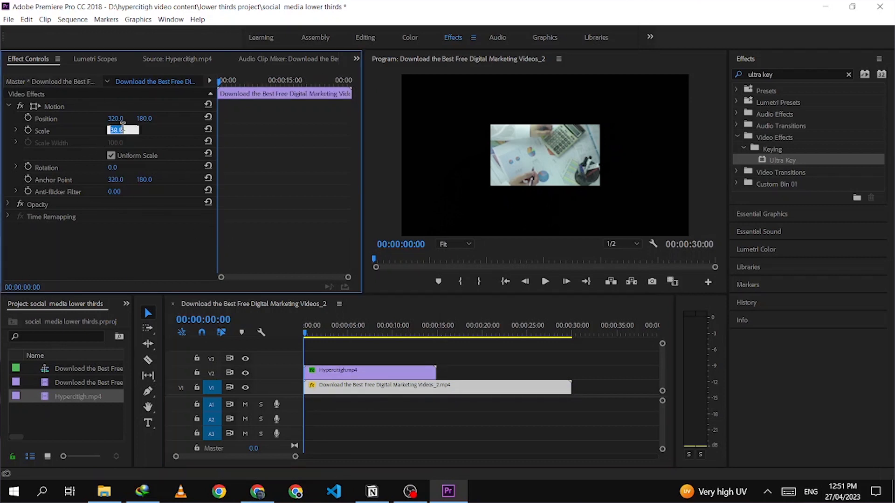
pyautogui.write('100')
pyautogui.press('Return')
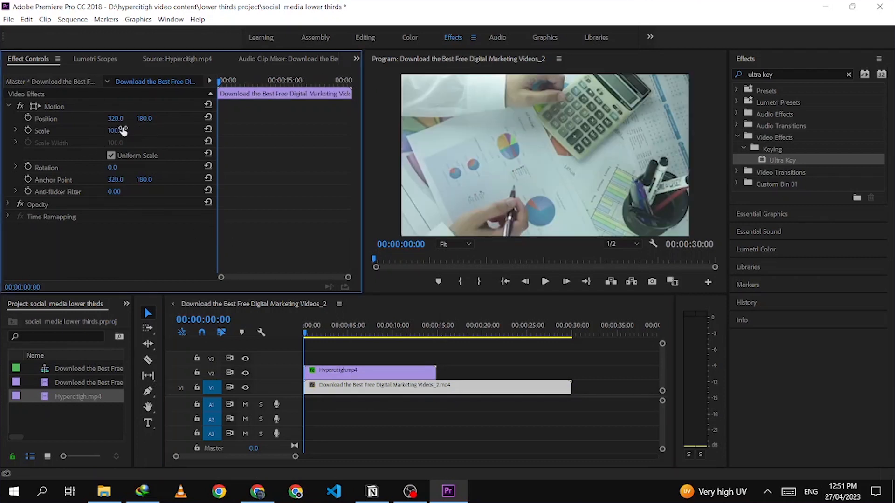
pyautogui.click(303, 334)
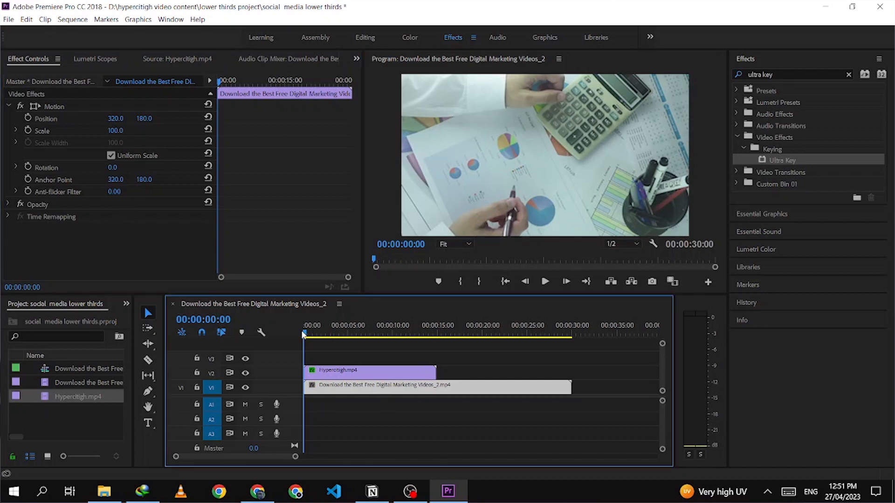
pyautogui.press('space')
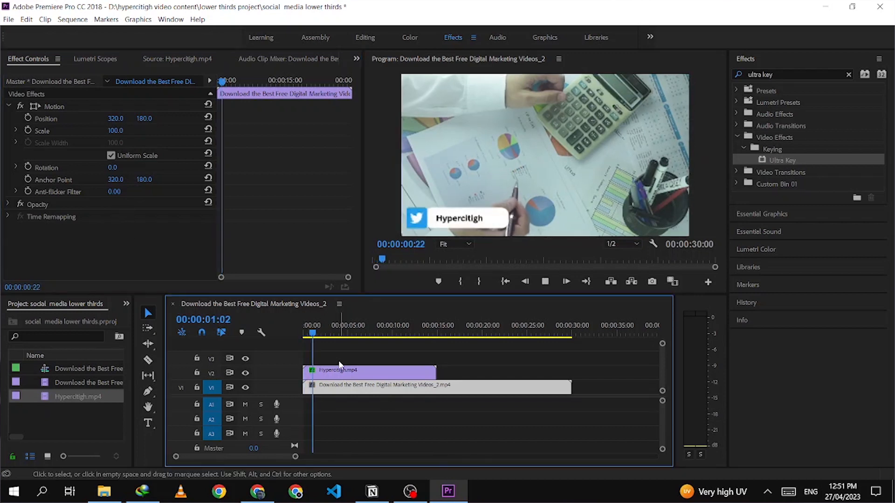